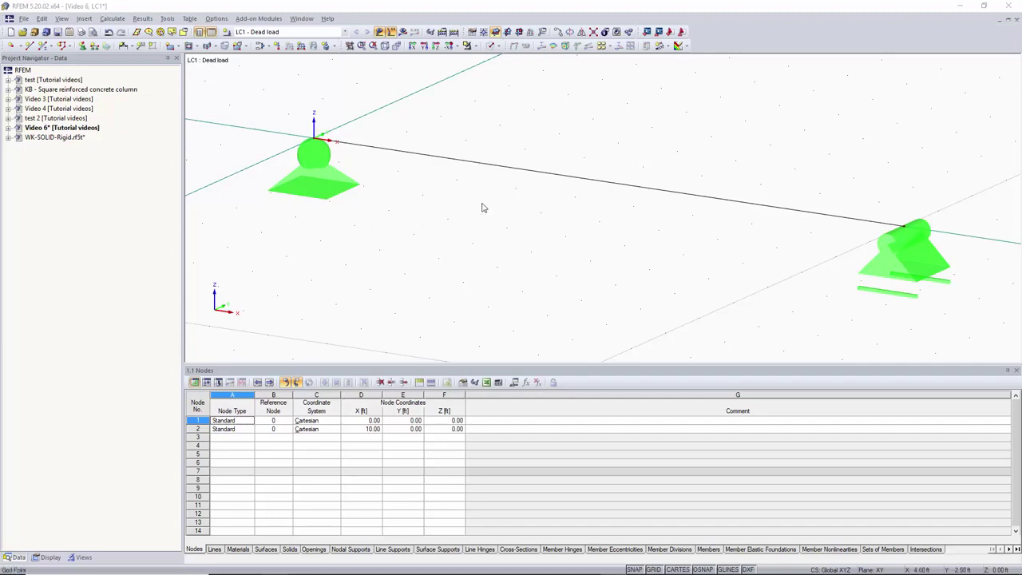
# Step: Apply a single -3 kip concentrated load at 50% of the beam length
pyautogui.keyDown('ctrl'); pyautogui.moveTo(615, 245); pyautogui.dragTo(592, 250, button='middle'); pyautogui.keyUp('ctrl')
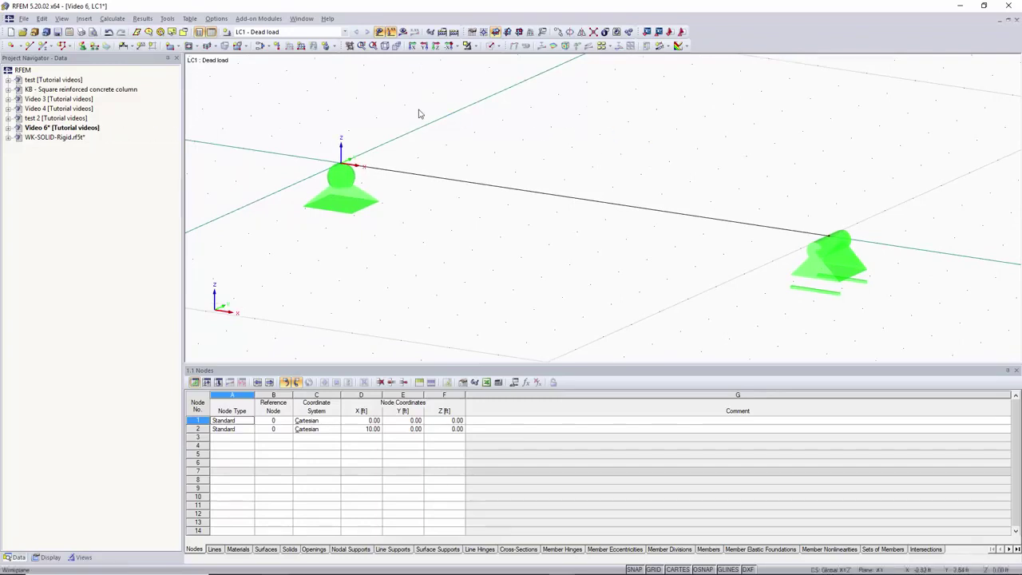
pyautogui.click(302, 46)
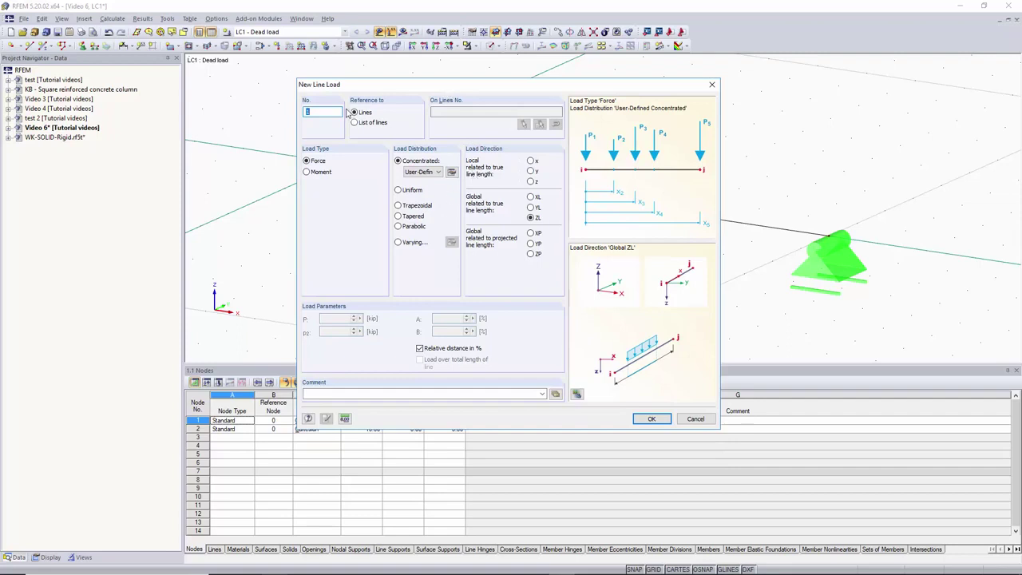
pyautogui.click(421, 172)
pyautogui.click(425, 180)
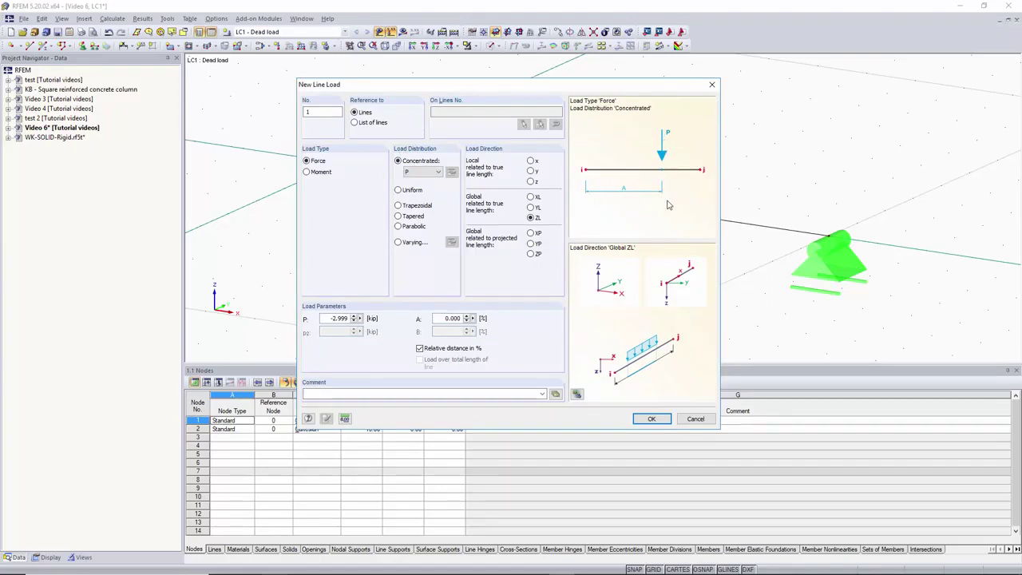
pyautogui.moveTo(327, 318); pyautogui.dragTo(386, 318)
pyautogui.write('-3')
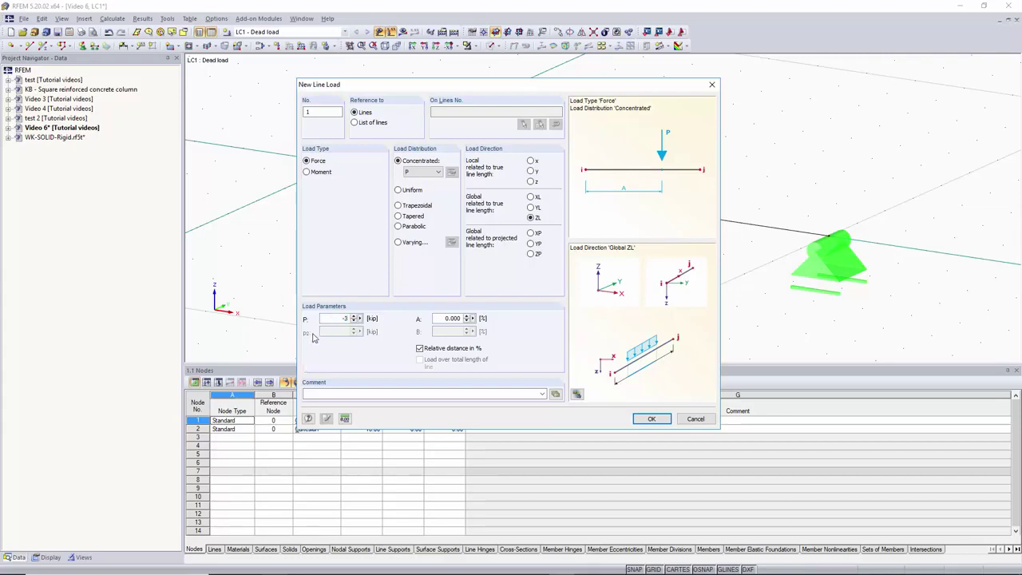
pyautogui.press('Tab')
pyautogui.click(420, 349)
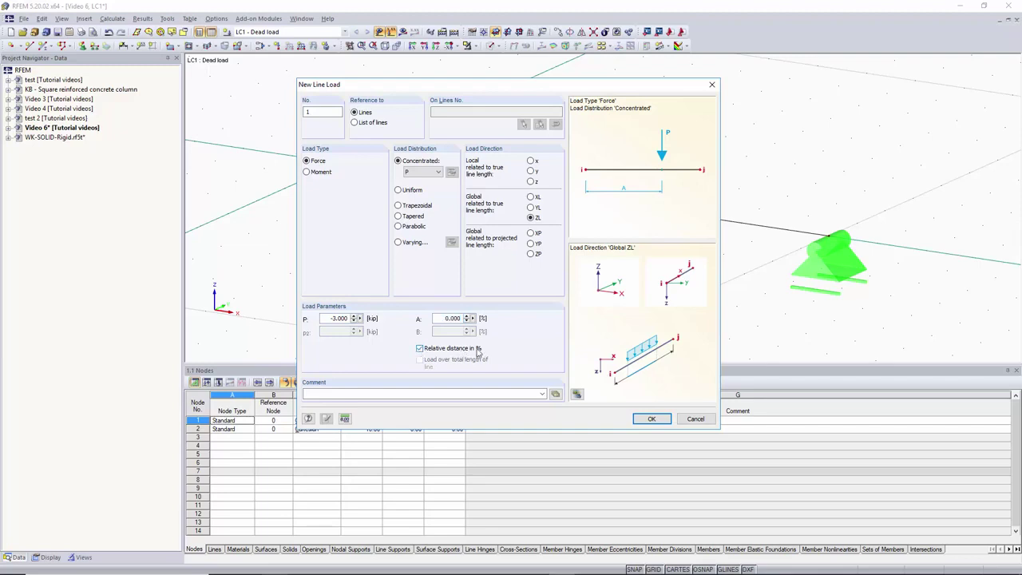
pyautogui.click(464, 348)
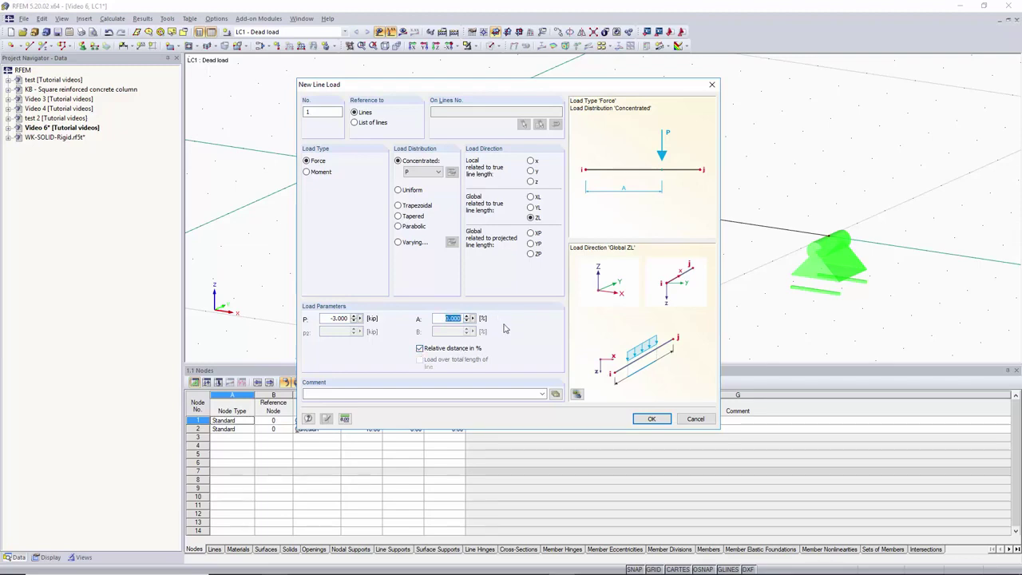
pyautogui.write('50')
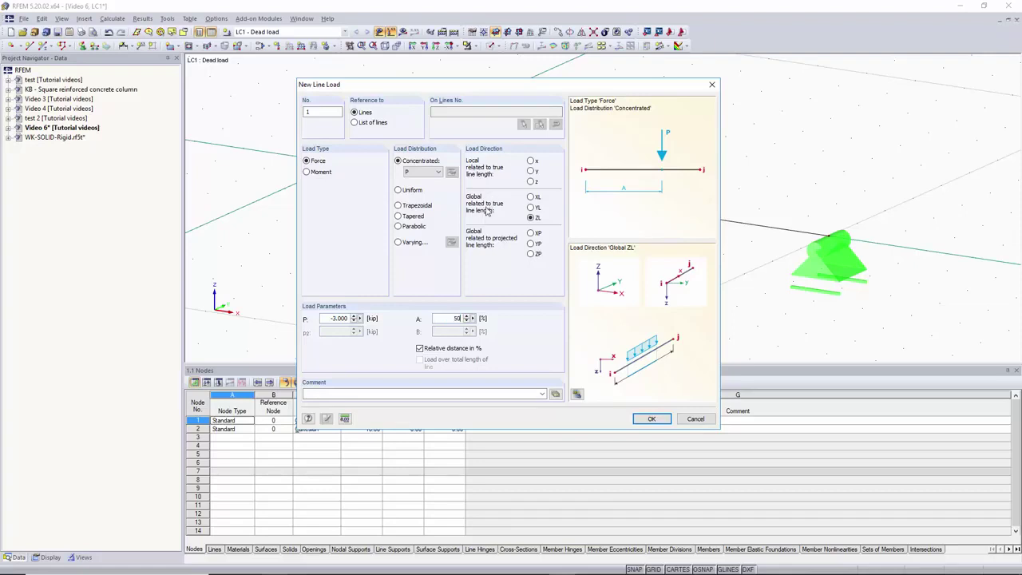
pyautogui.click(651, 418)
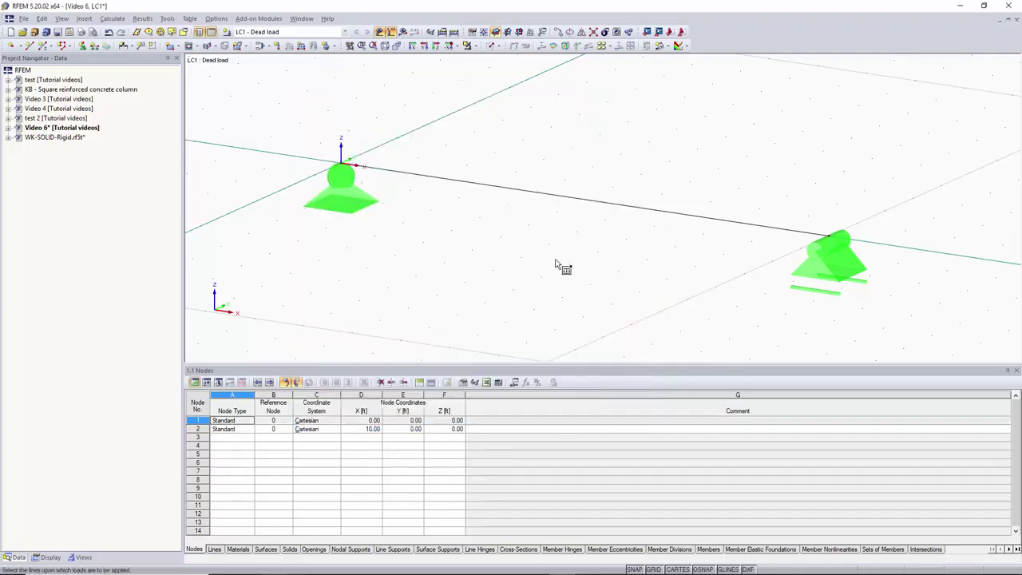
pyautogui.click(589, 199)
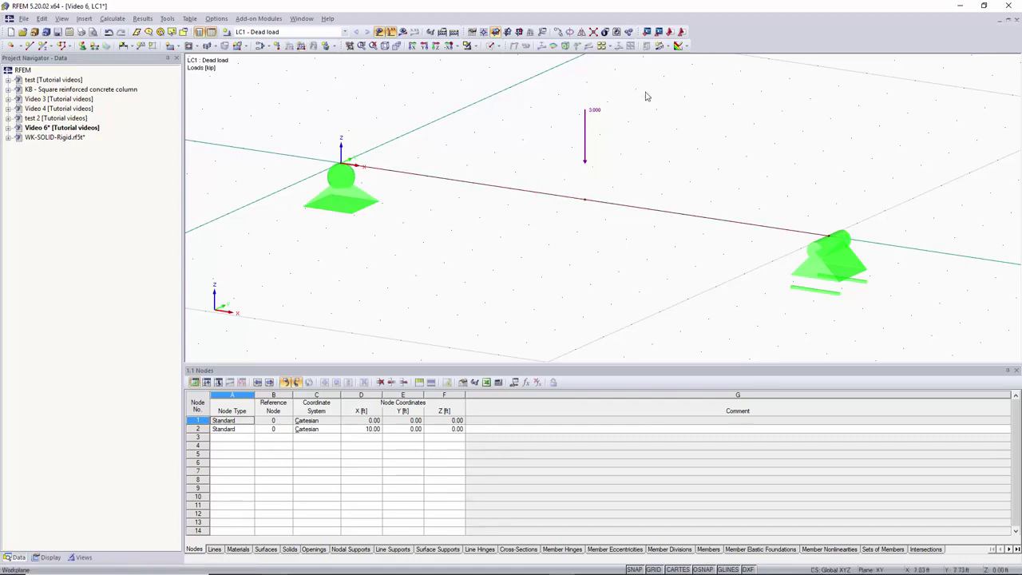
# Step: Replace the midspan load with equally spaced n x P loads, A 0% and B 20%
pyautogui.moveTo(680, 87); pyautogui.dragTo(505, 172)
pyautogui.press('Delete')
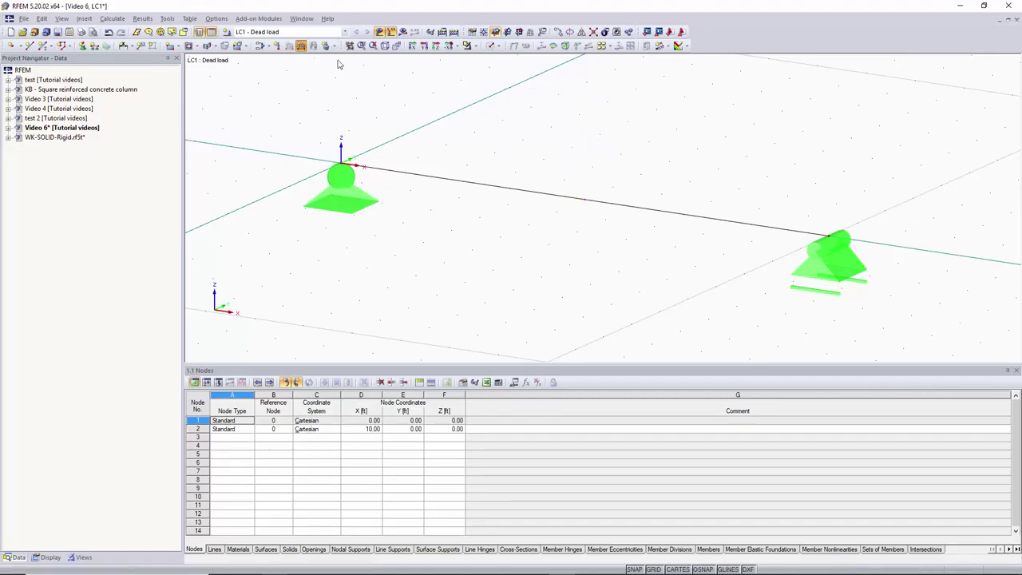
pyautogui.click(444, 205)
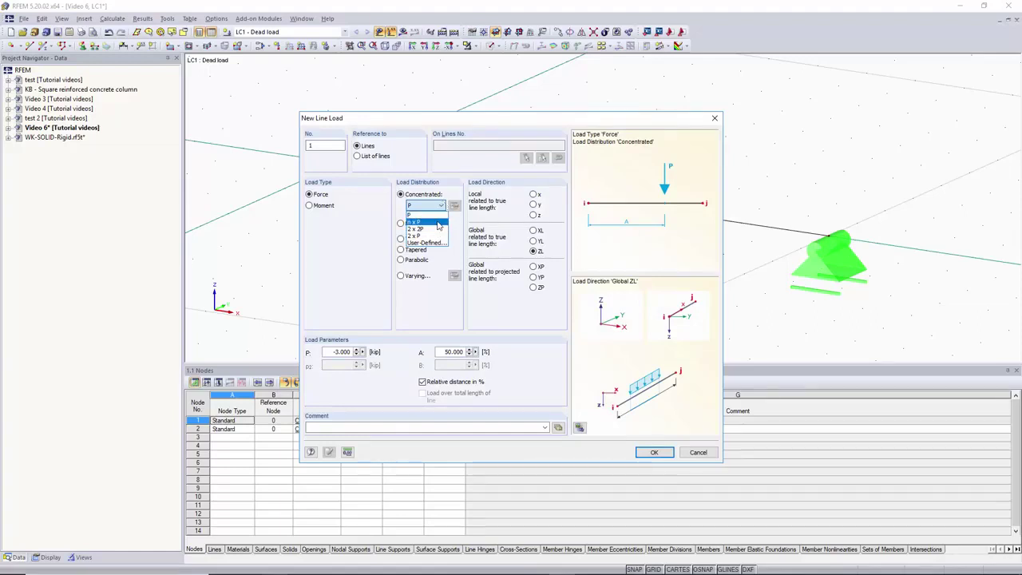
pyautogui.click(437, 223)
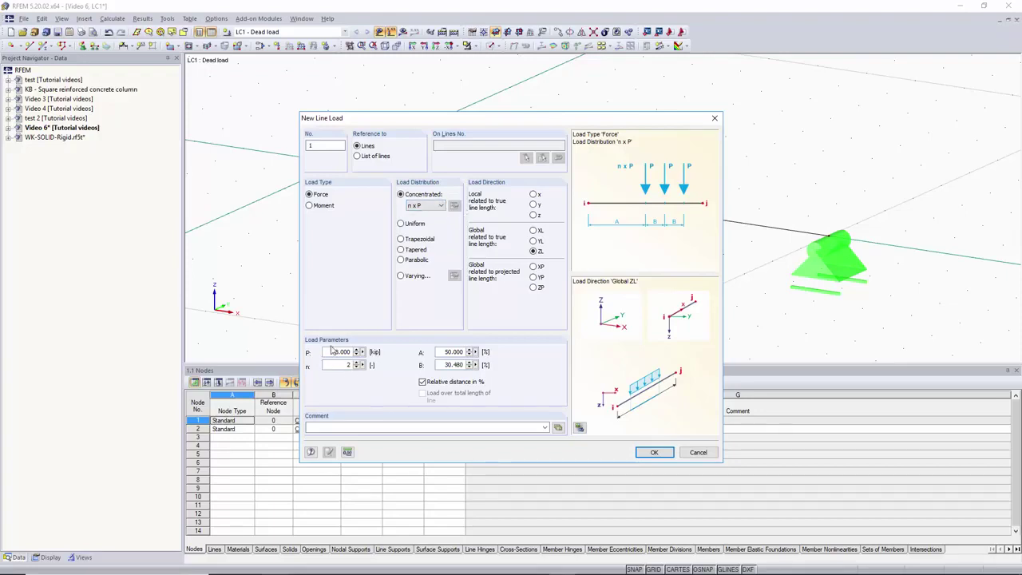
pyautogui.moveTo(338, 364); pyautogui.dragTo(369, 364)
pyautogui.moveTo(441, 351); pyautogui.dragTo(481, 351)
pyautogui.write('0')
pyautogui.press('Tab')
pyautogui.write('20')
pyautogui.click(653, 452)
pyautogui.click(571, 195)
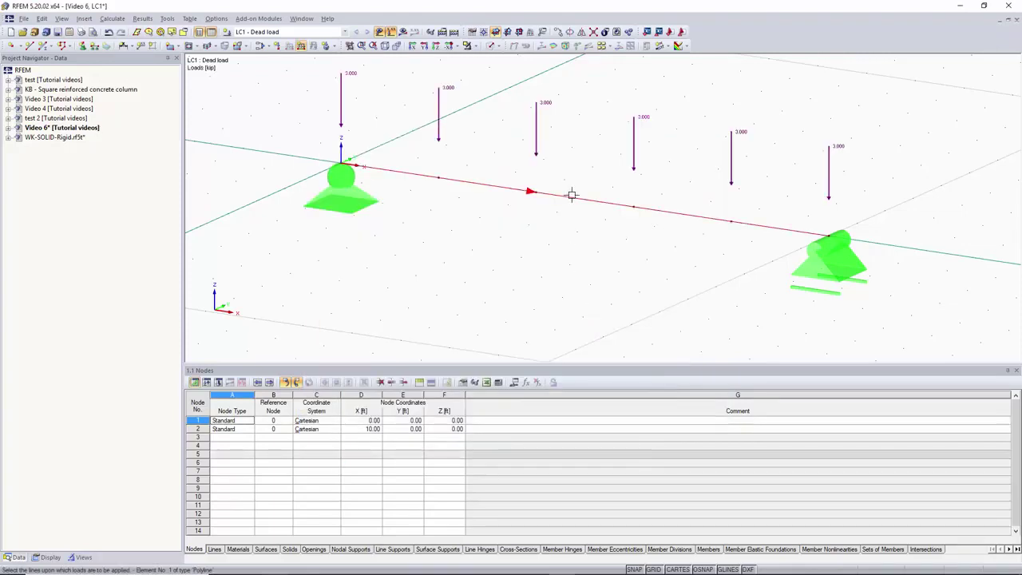
pyautogui.scroll(-2, 582, 224)
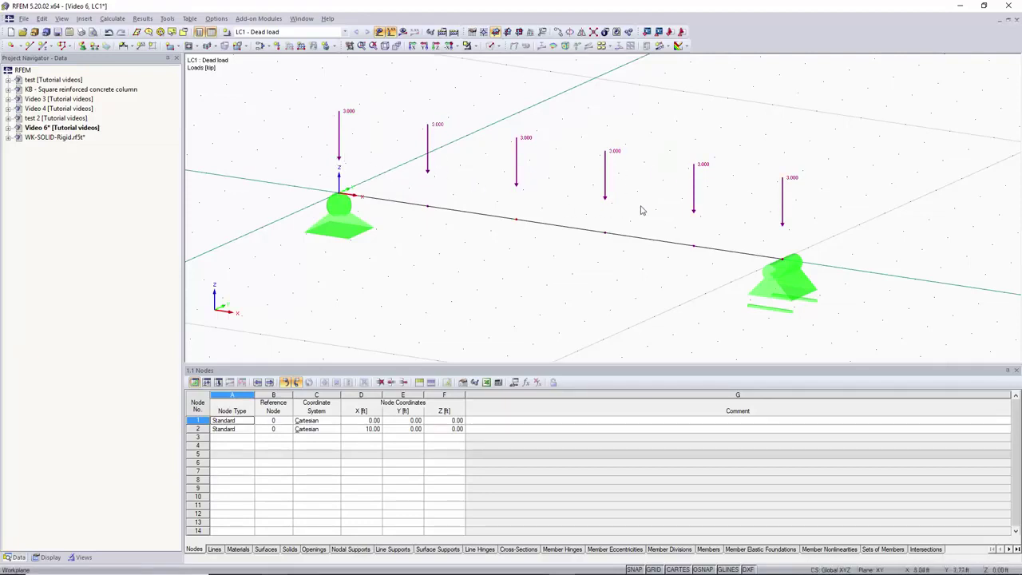
# Step: Delete all loads on the beam and pick the 2 x 2P concentrated load pattern
pyautogui.moveTo(846, 137); pyautogui.dragTo(274, 170)
pyautogui.press('Delete')
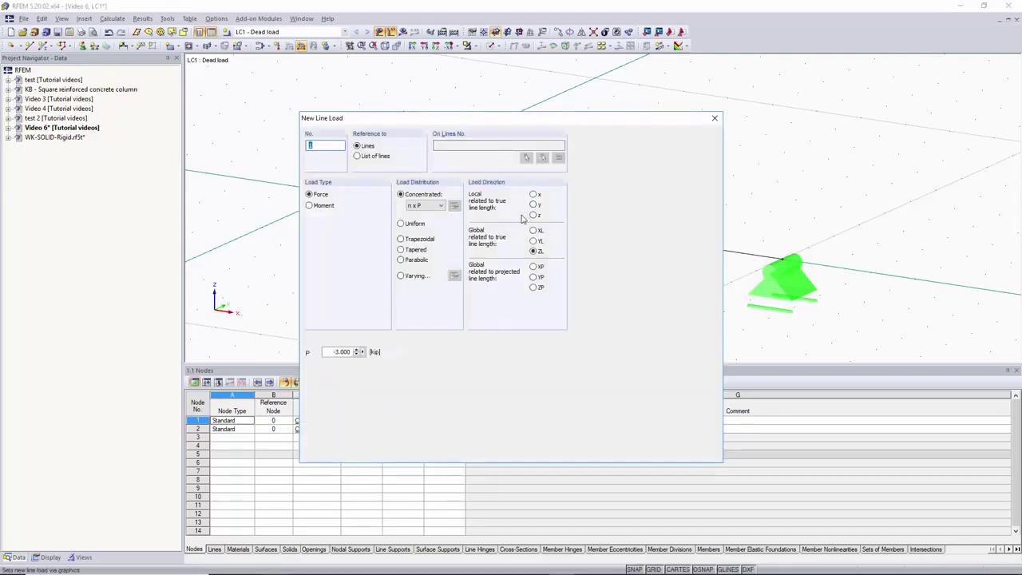
pyautogui.click(427, 182)
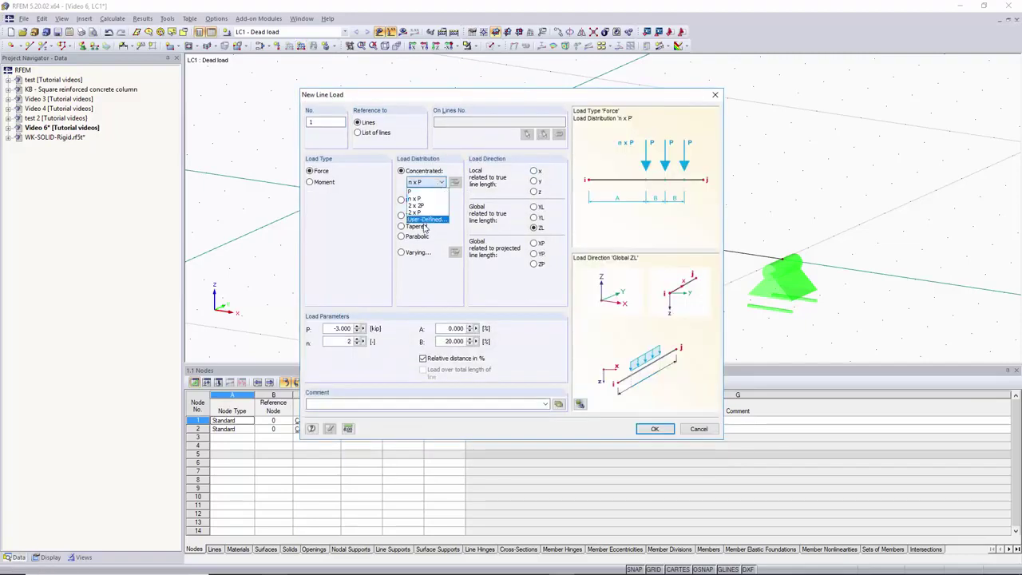
pyautogui.click(417, 205)
pyautogui.click(427, 182)
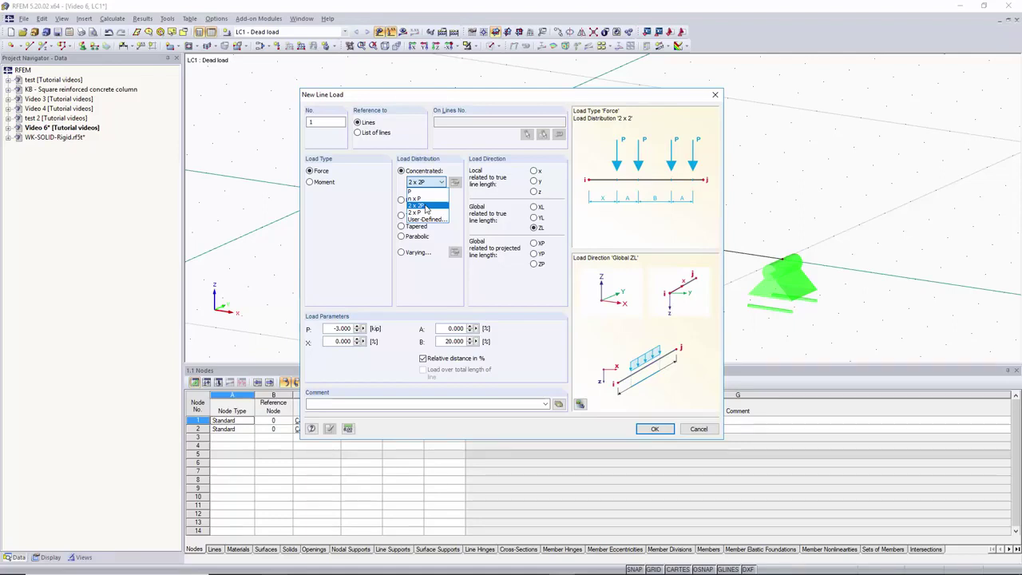
pyautogui.click(427, 206)
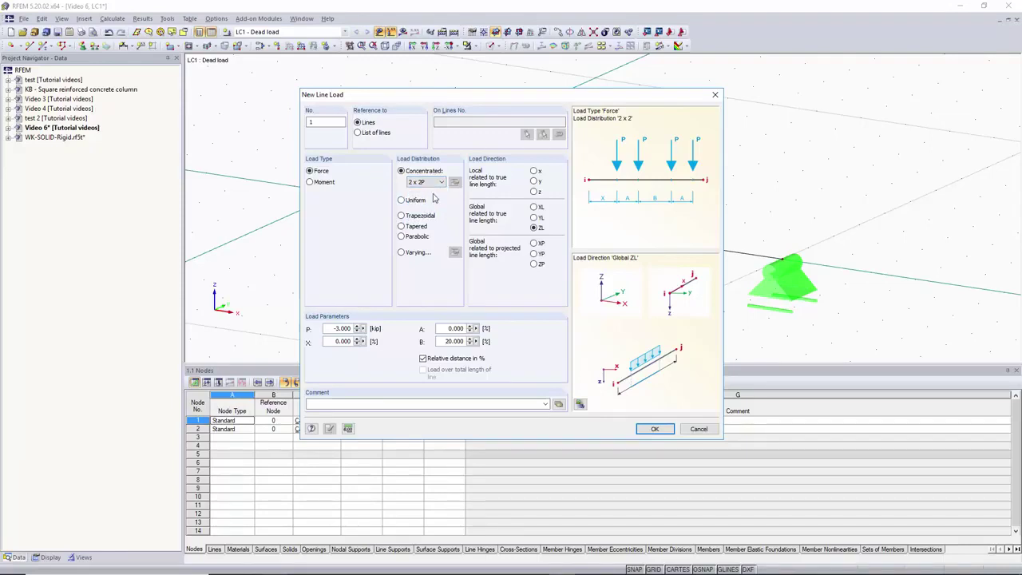
# Step: Set X 10%, A 10% and B 20%, then apply the 2 x 2P load to the beam
pyautogui.doubleClick(345, 328)
pyautogui.click(338, 341)
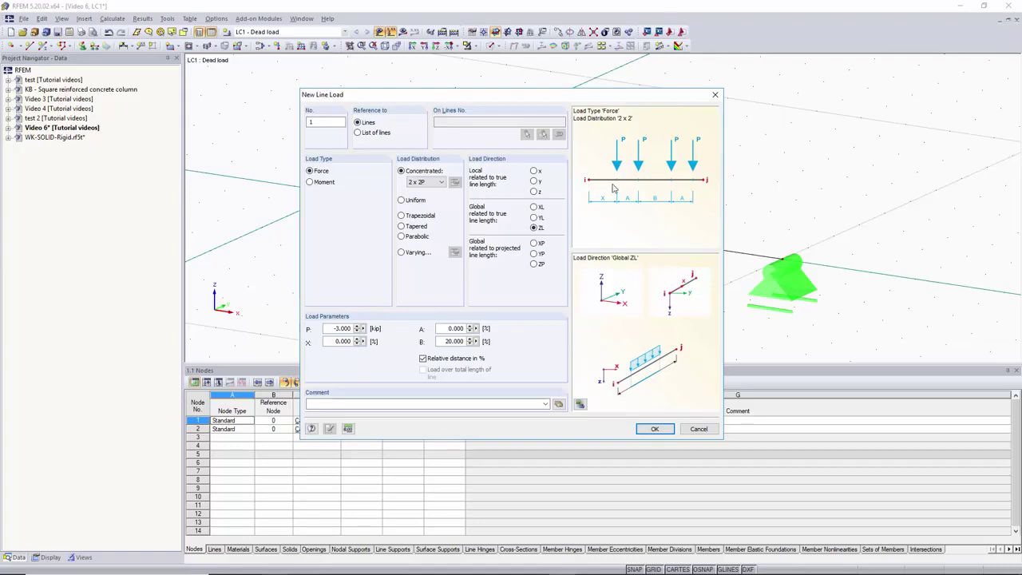
pyautogui.doubleClick(342, 341)
pyautogui.write('10')
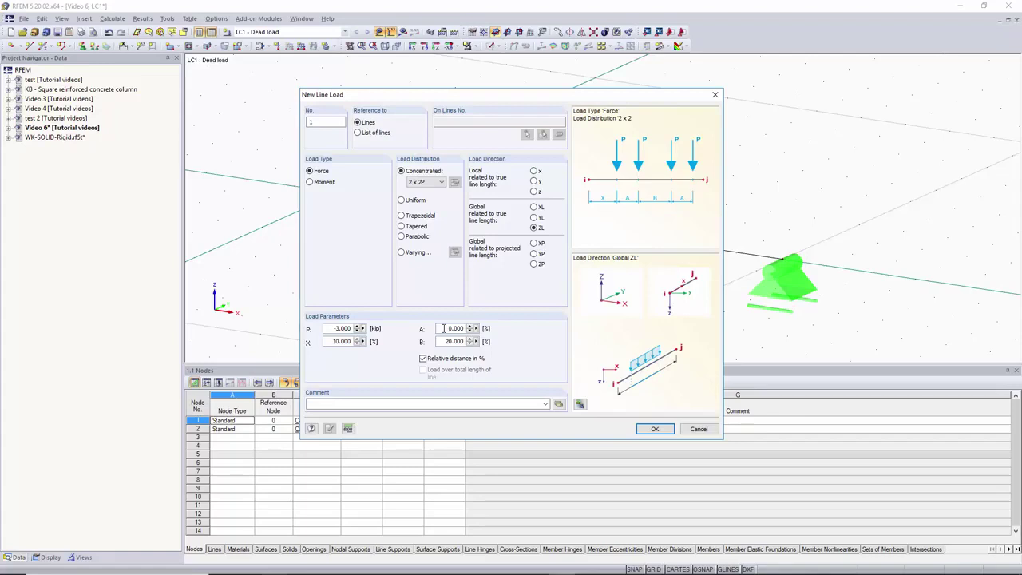
pyautogui.doubleClick(445, 328)
pyautogui.write('10')
pyautogui.doubleClick(444, 341)
pyautogui.write('20')
pyautogui.press('Return')
pyautogui.click(563, 226)
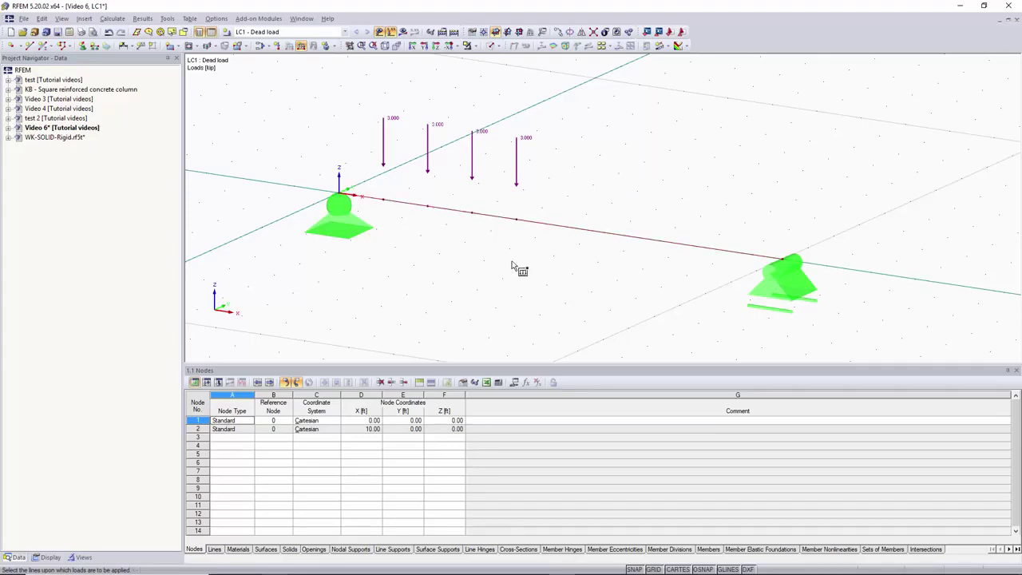
# Step: Edit the existing 2 x 2P line load to X 25% and B 20%
pyautogui.press('Escape')
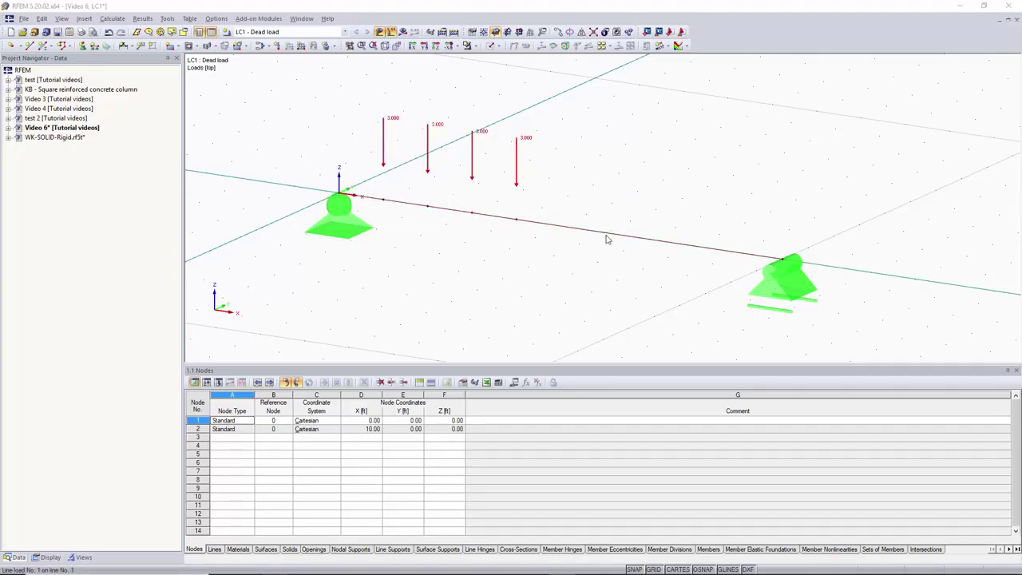
pyautogui.doubleClick(607, 239)
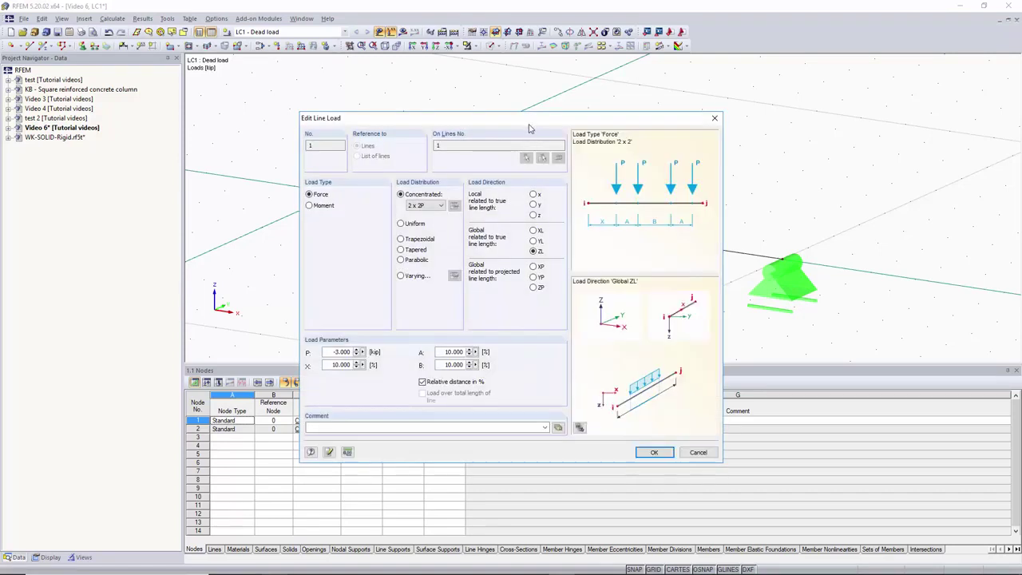
pyautogui.moveTo(529, 123); pyautogui.dragTo(530, 91)
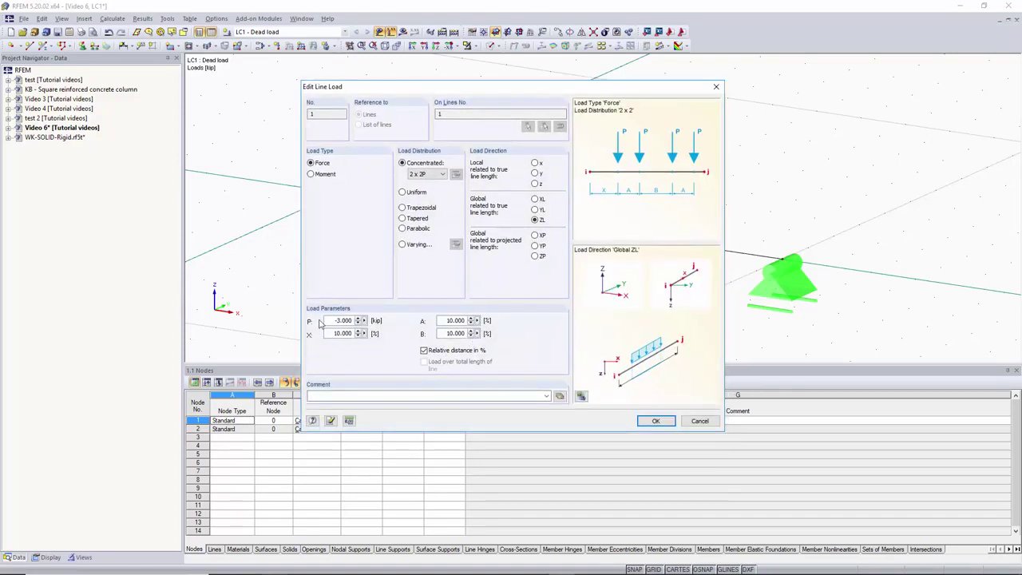
pyautogui.doubleClick(336, 333)
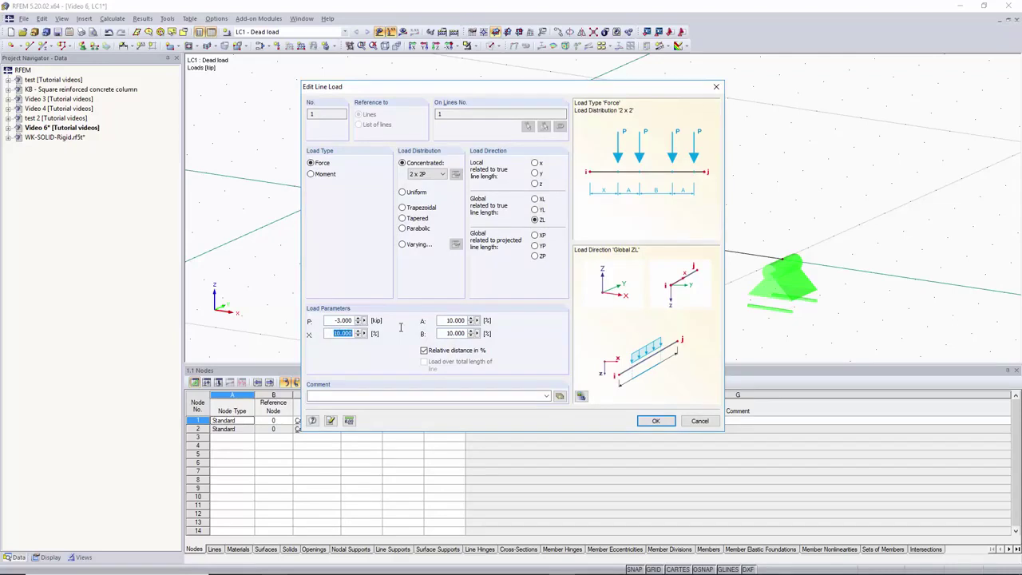
pyautogui.write('25')
pyautogui.click(453, 333)
pyautogui.write('20')
pyautogui.click(648, 422)
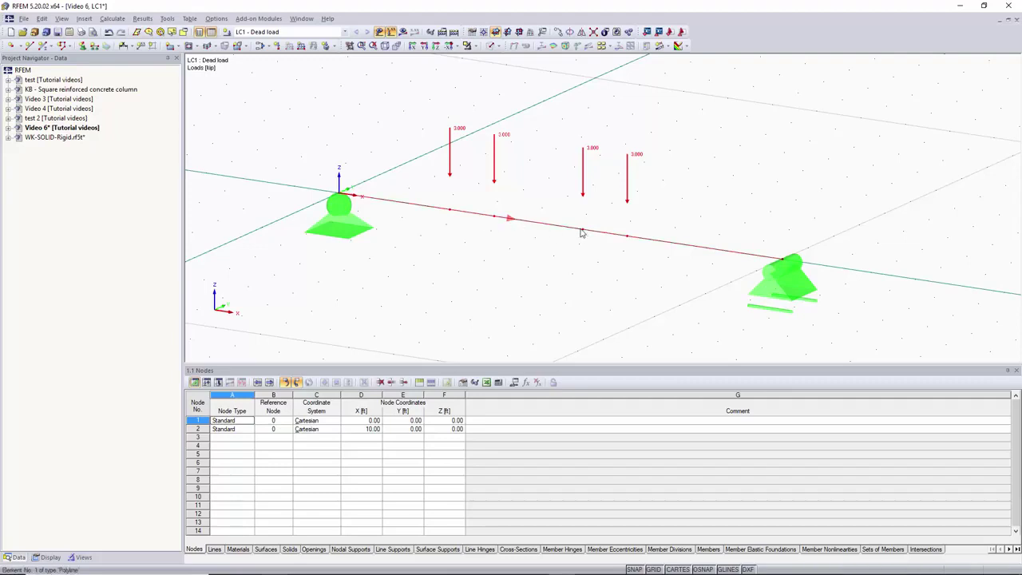
# Step: Start a 2 x P line load with P1 = -5 kip and P2 = -3 kip
pyautogui.click(292, 47)
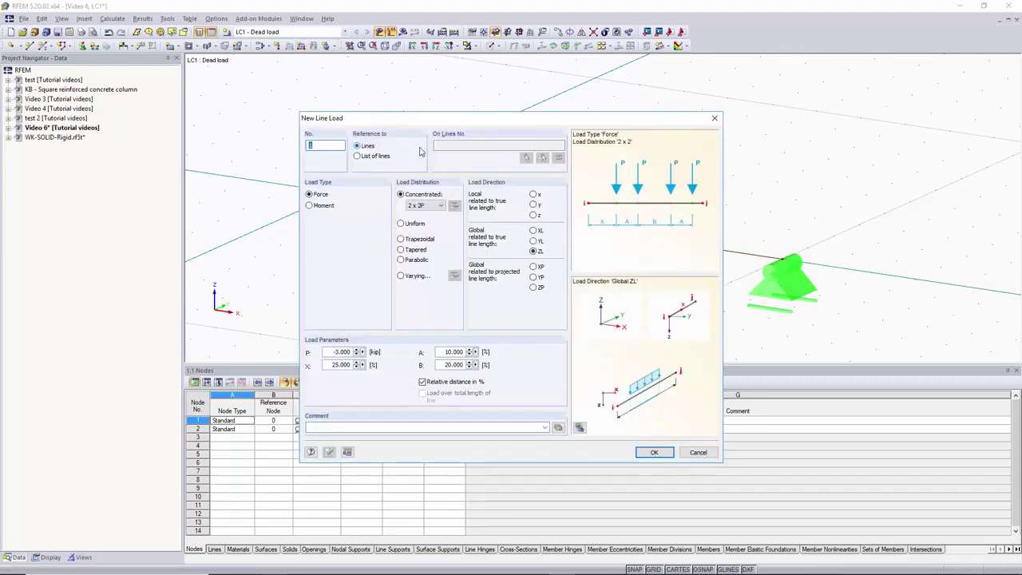
pyautogui.click(439, 205)
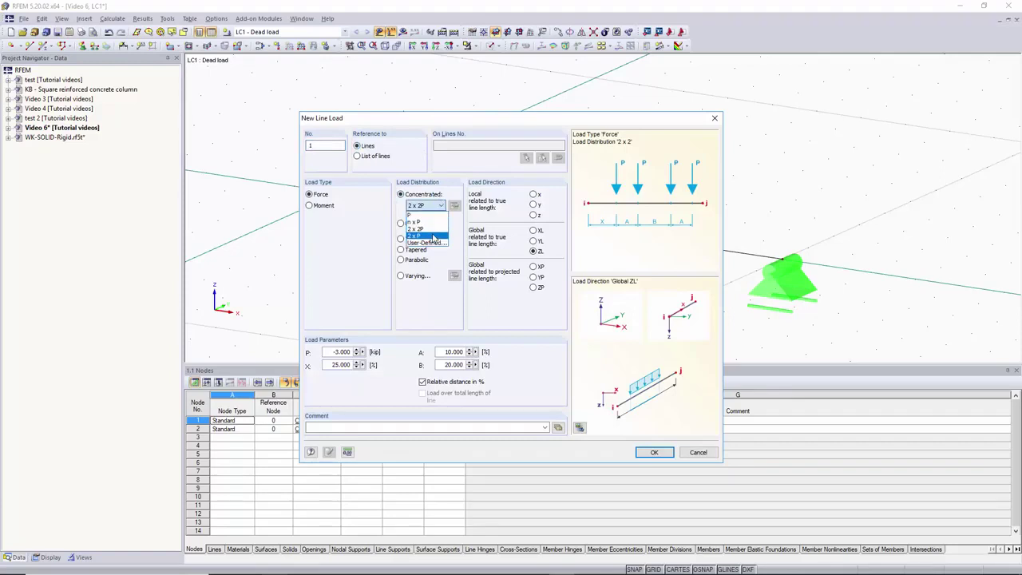
pyautogui.click(433, 238)
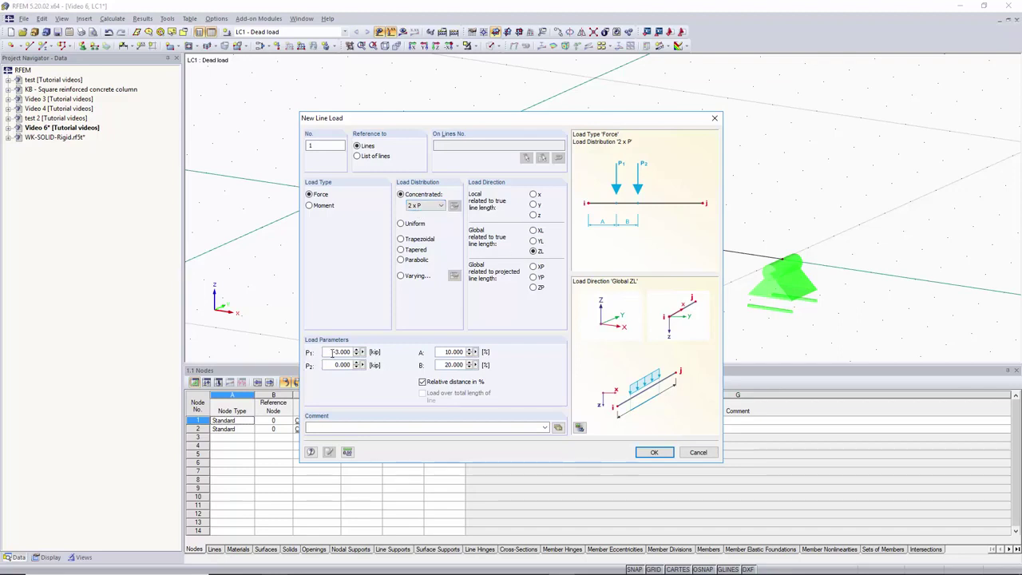
pyautogui.doubleClick(336, 351)
pyautogui.write('-3')
pyautogui.click(336, 365)
pyautogui.doubleClick(332, 352)
pyautogui.press('BackSpace')
pyautogui.write('-5')
pyautogui.press('Tab')
pyautogui.write('-3')
# Step: Set A 25% and B 30%, apply the loads to the beam, and select them
pyautogui.press('Tab')
pyautogui.write('25')
pyautogui.press('Tab')
pyautogui.write('30')
pyautogui.click(645, 452)
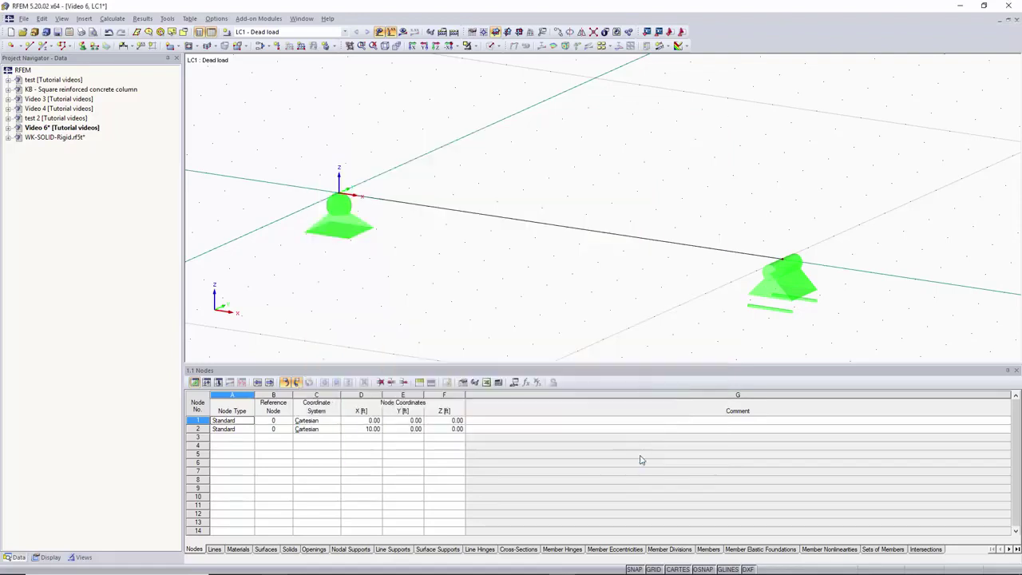
pyautogui.click(570, 227)
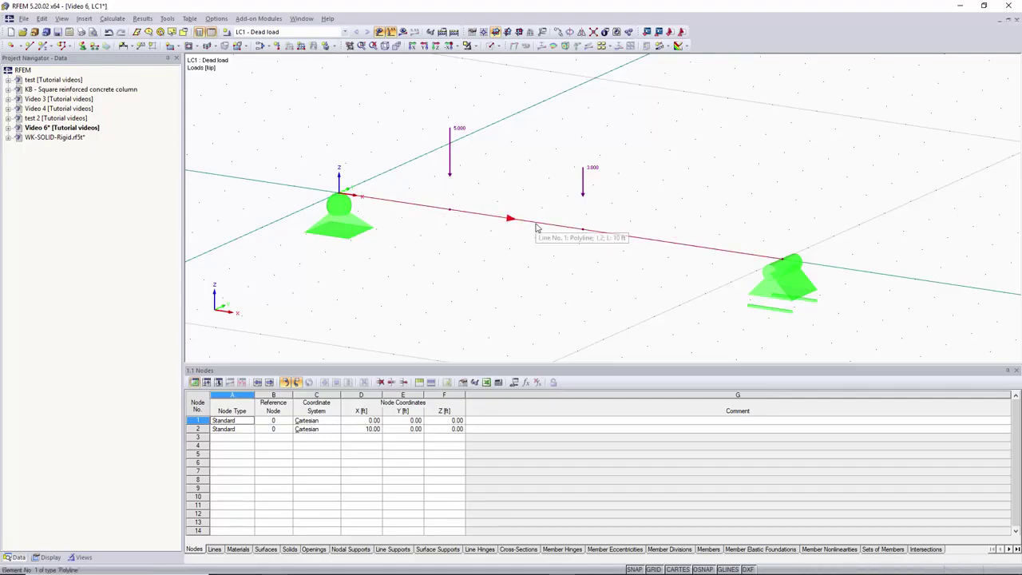
pyautogui.moveTo(693, 83); pyautogui.dragTo(383, 198)
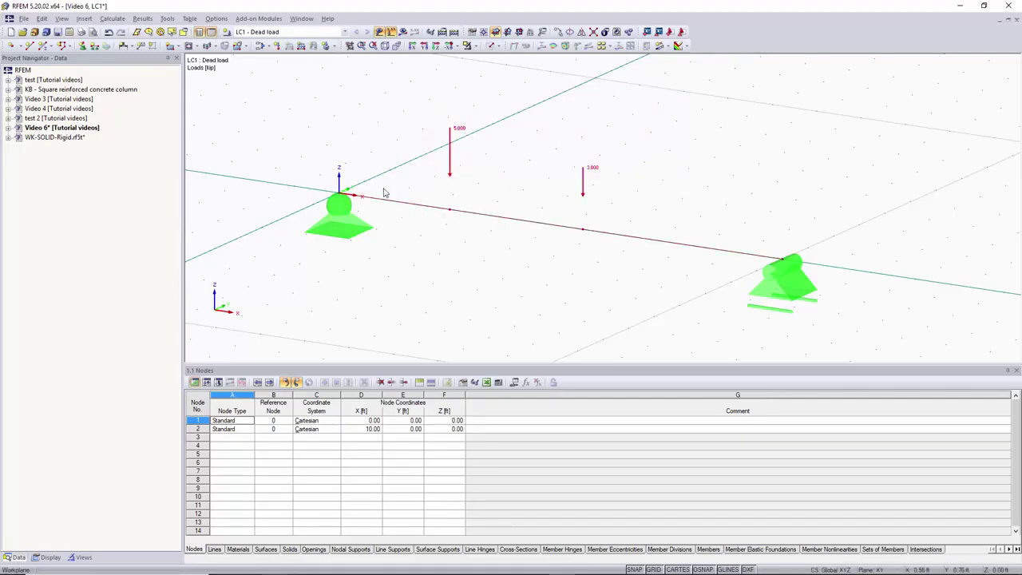
# Step: Delete the two point loads and start a new line load with a user-defined concentrated table
pyautogui.press('Delete')
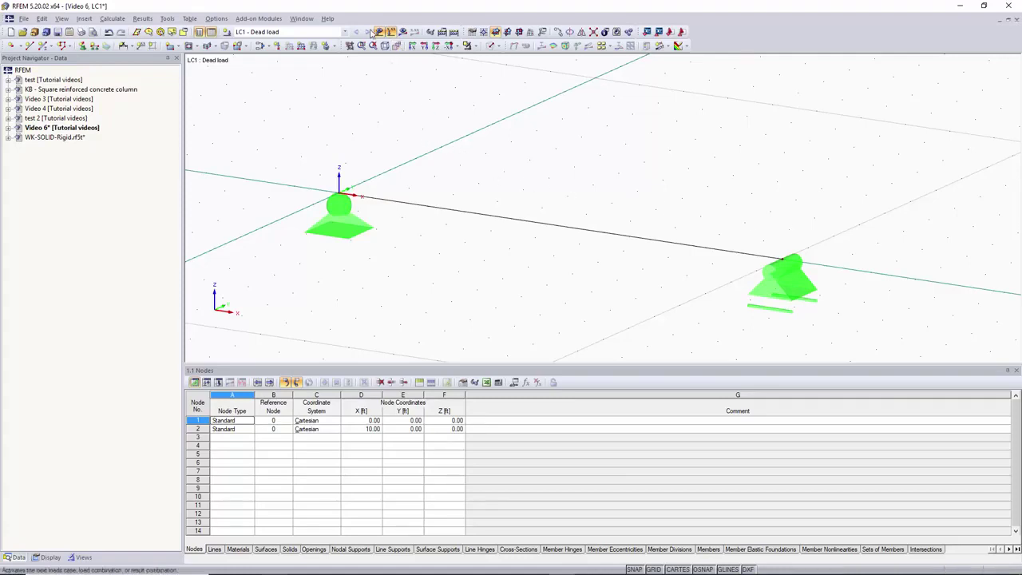
pyautogui.click(301, 46)
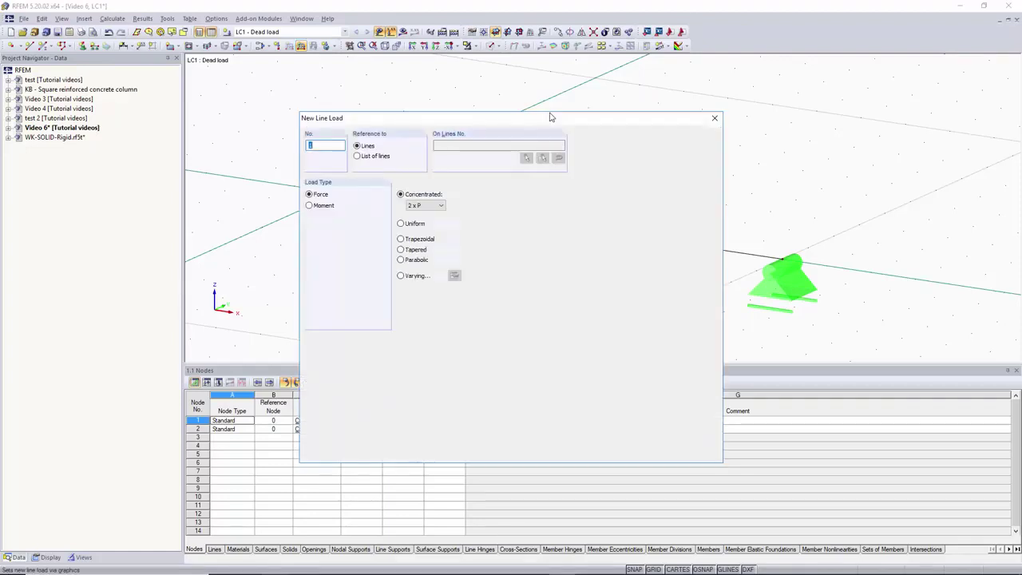
pyautogui.click(440, 207)
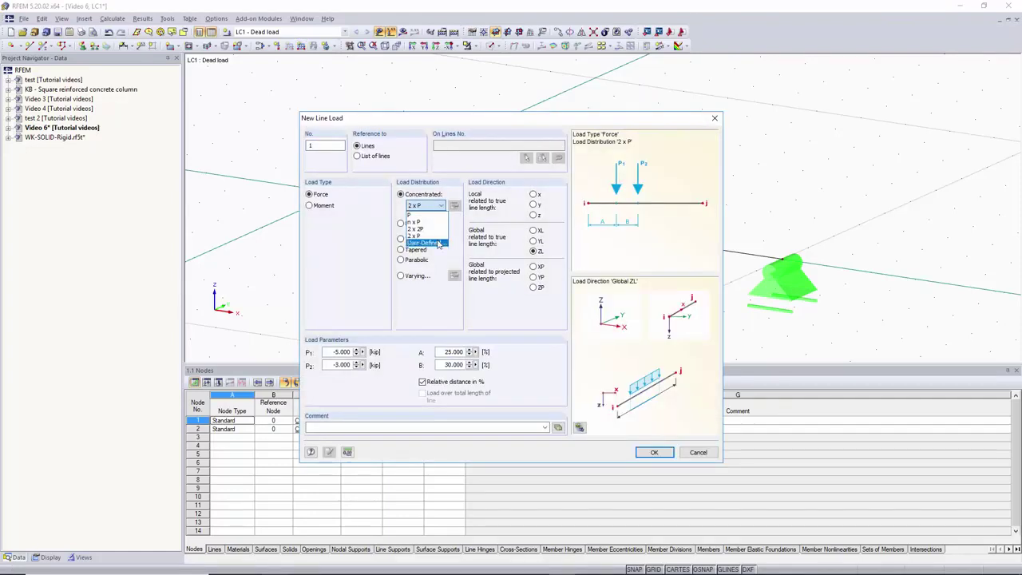
pyautogui.click(437, 244)
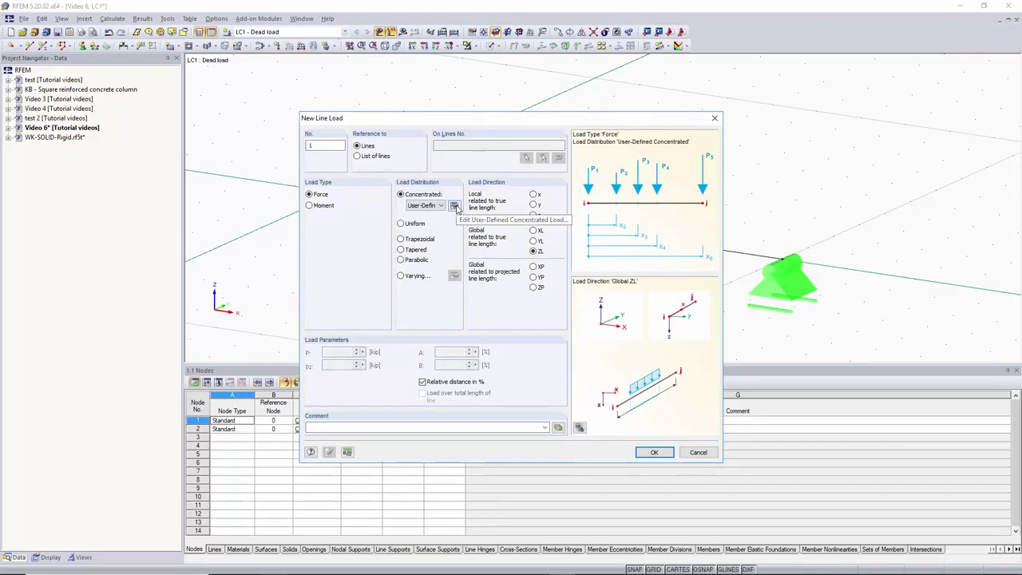
pyautogui.click(454, 206)
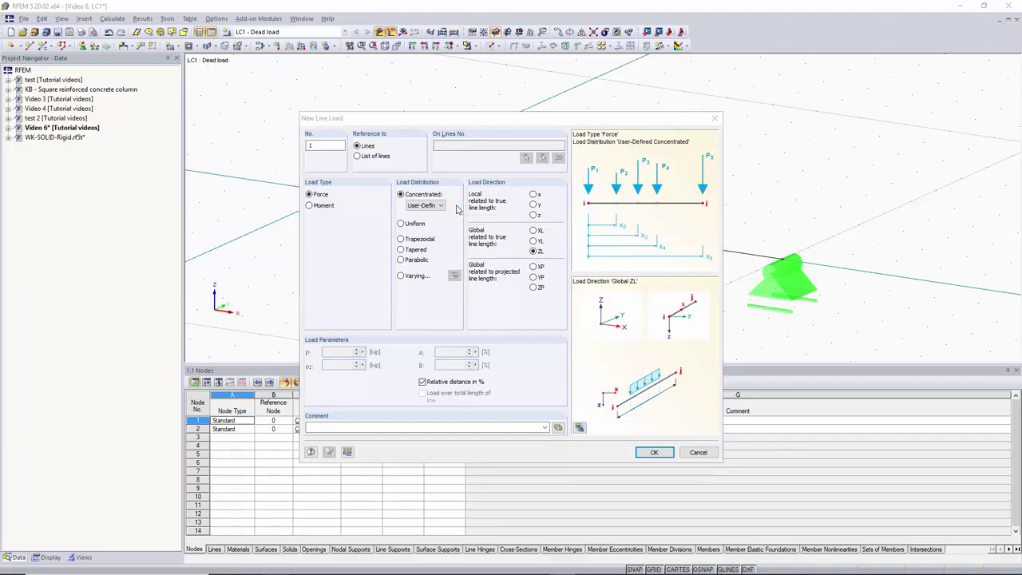
pyautogui.click(431, 197)
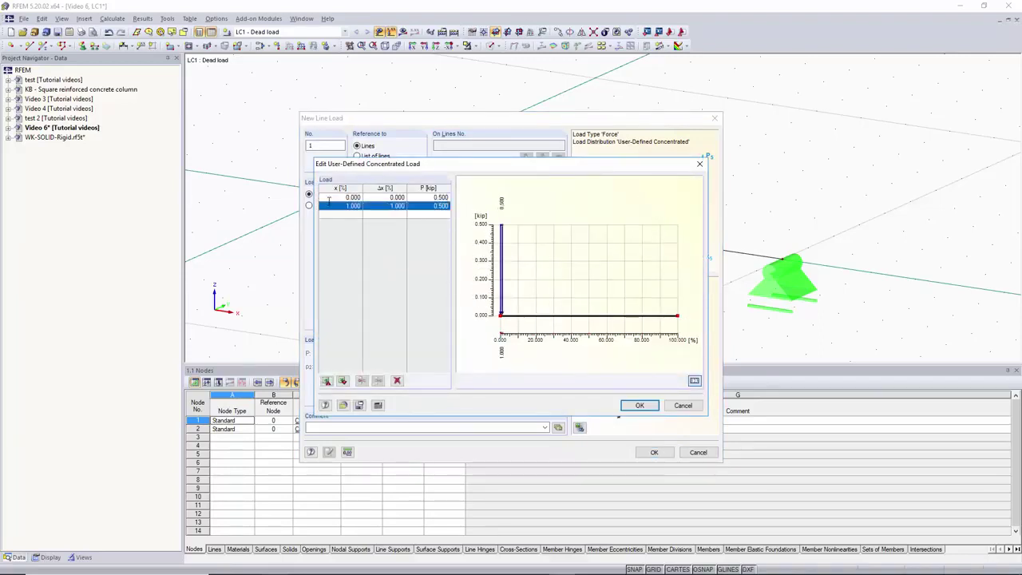
# Step: Enter the first table rows: 10 kip at 0% and 9 kip at 10%
pyautogui.click(431, 197)
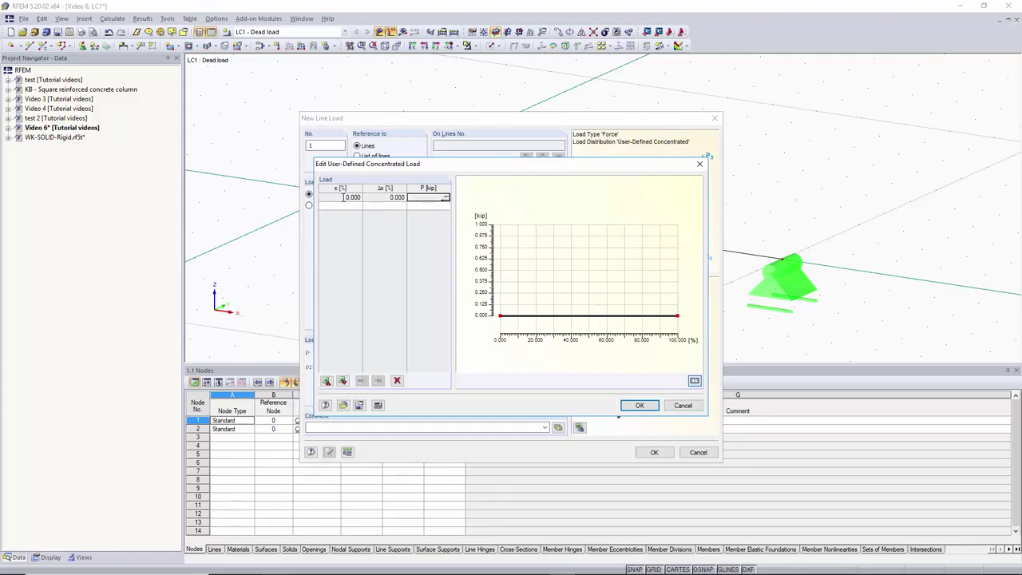
pyautogui.click(343, 197)
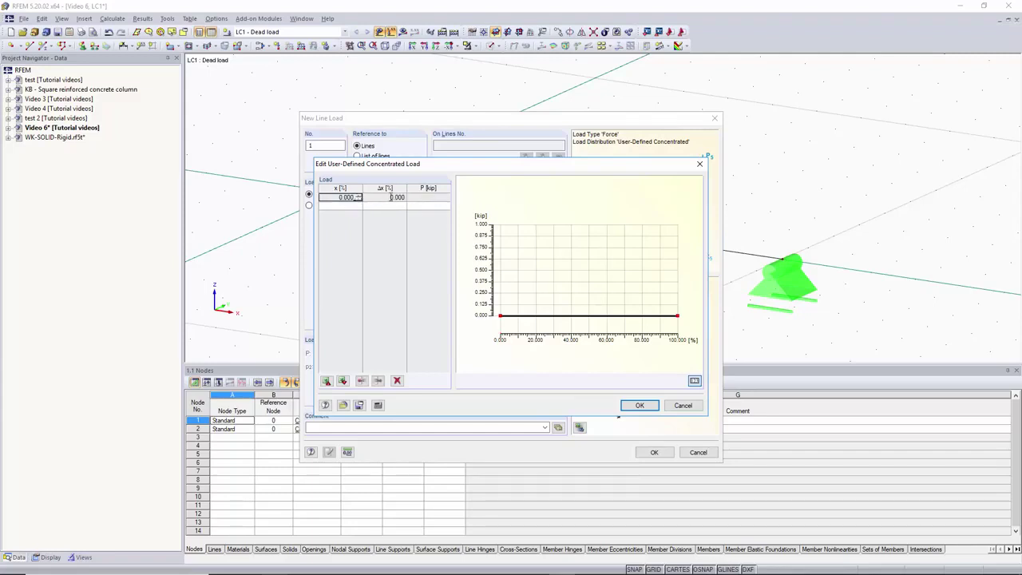
pyautogui.click(419, 195)
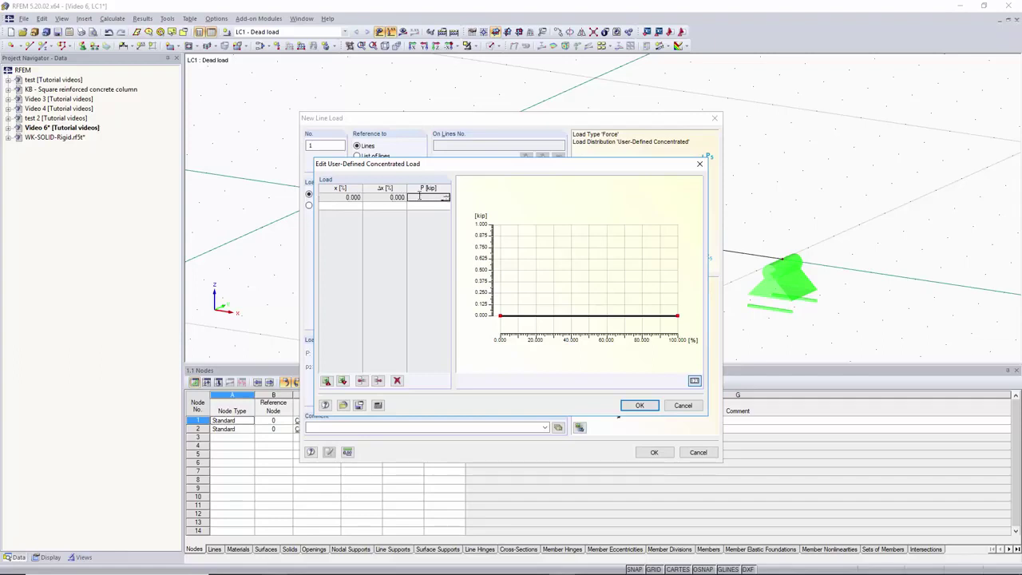
pyautogui.write('10')
pyautogui.click(354, 206)
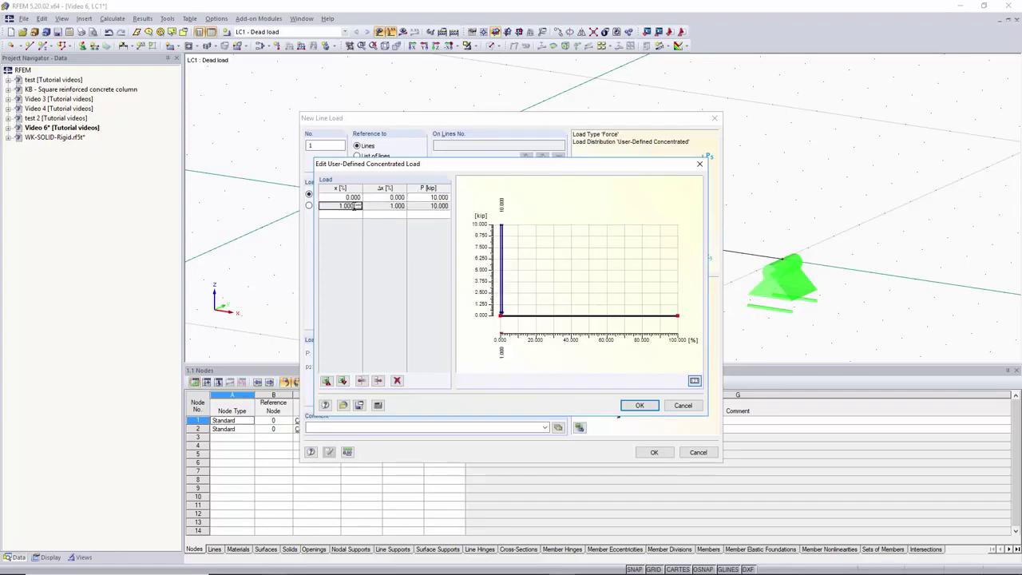
pyautogui.doubleClick(351, 205)
pyautogui.press('BackSpace')
pyautogui.write('10')
pyautogui.press('Return')
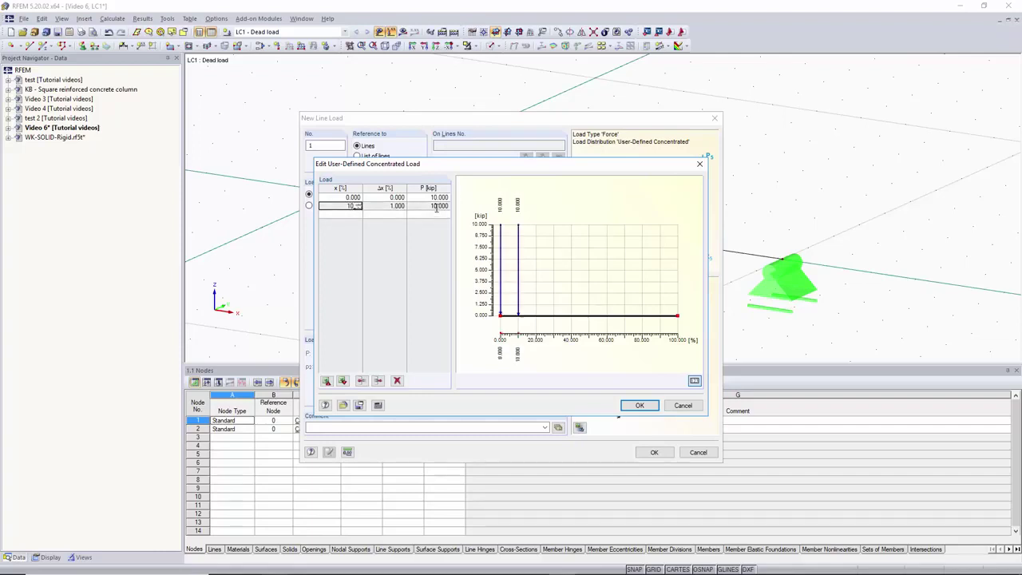
pyautogui.click(435, 206)
pyautogui.doubleClick(434, 206)
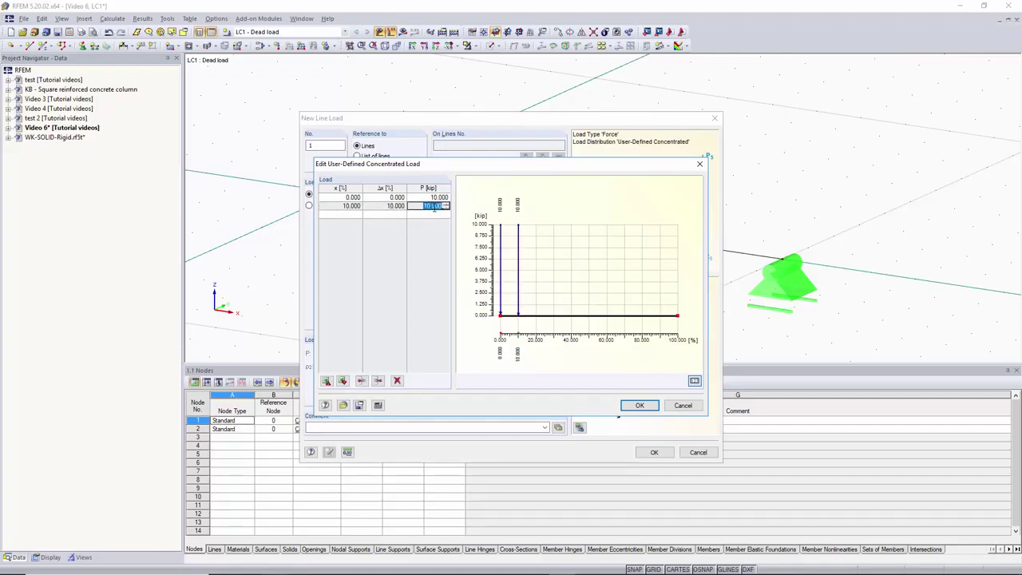
pyautogui.write('5')
pyautogui.press('Return')
pyautogui.click(344, 216)
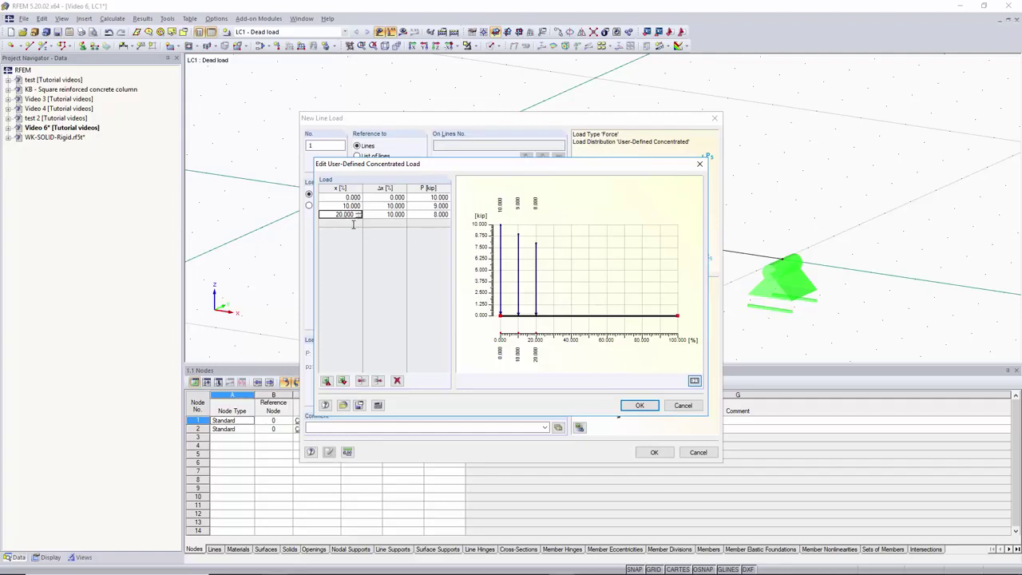
# Step: Fill rows from 30% to 0 kip at 100%, remove the extra -1 kip row, and accept
pyautogui.click(353, 225)
pyautogui.click(353, 231)
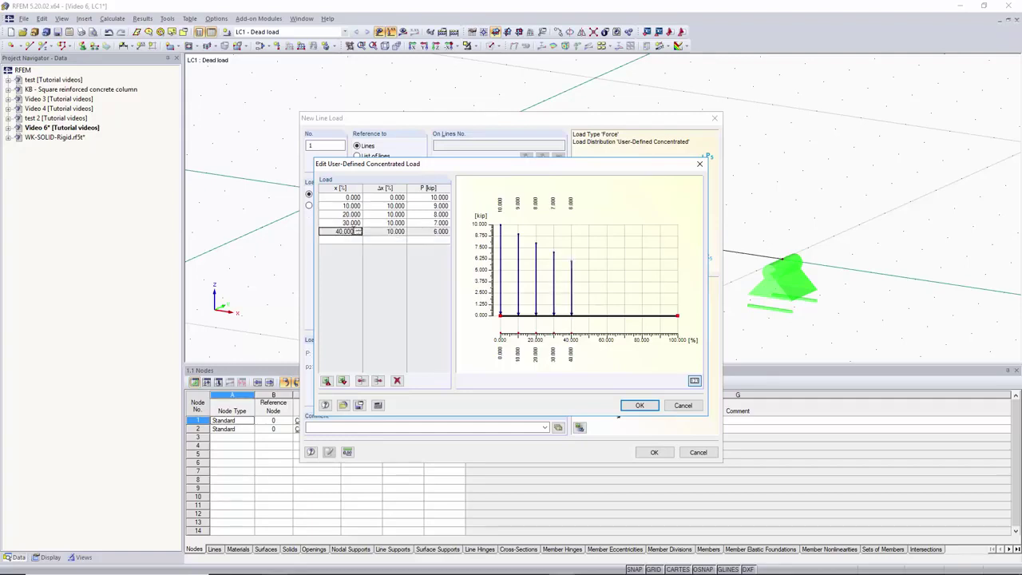
pyautogui.click(352, 239)
pyautogui.click(352, 249)
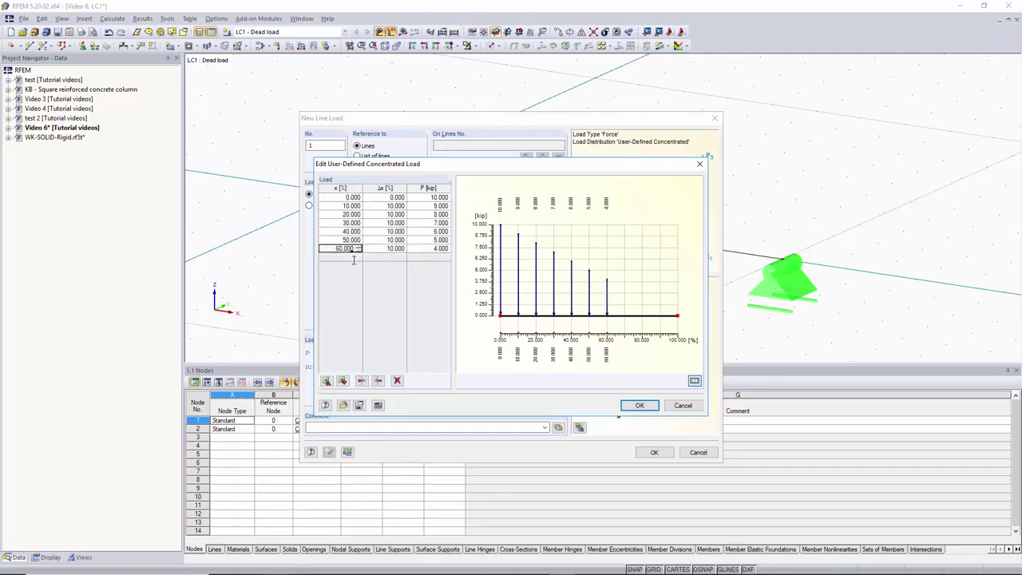
pyautogui.click(353, 256)
pyautogui.click(356, 265)
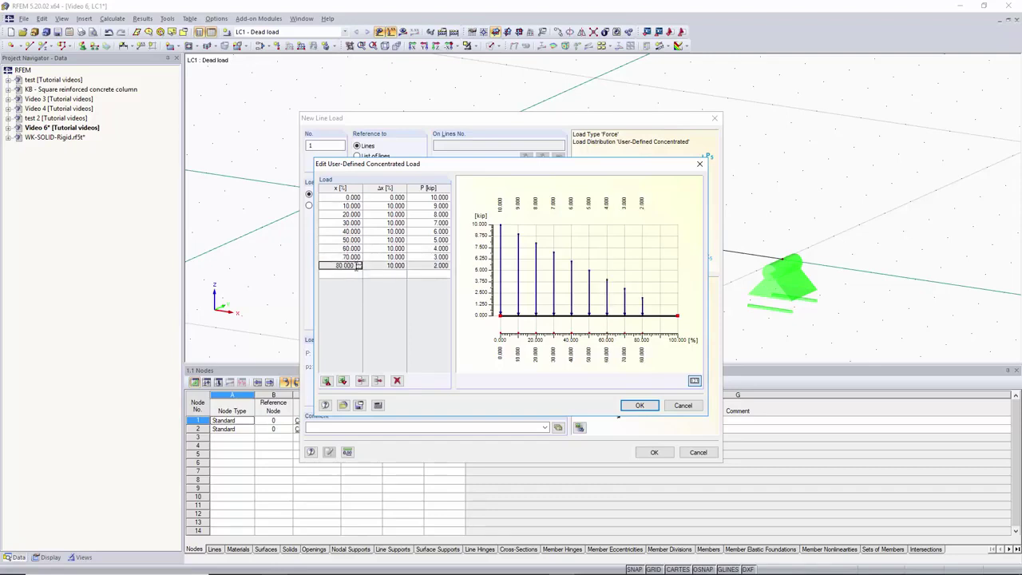
pyautogui.click(356, 274)
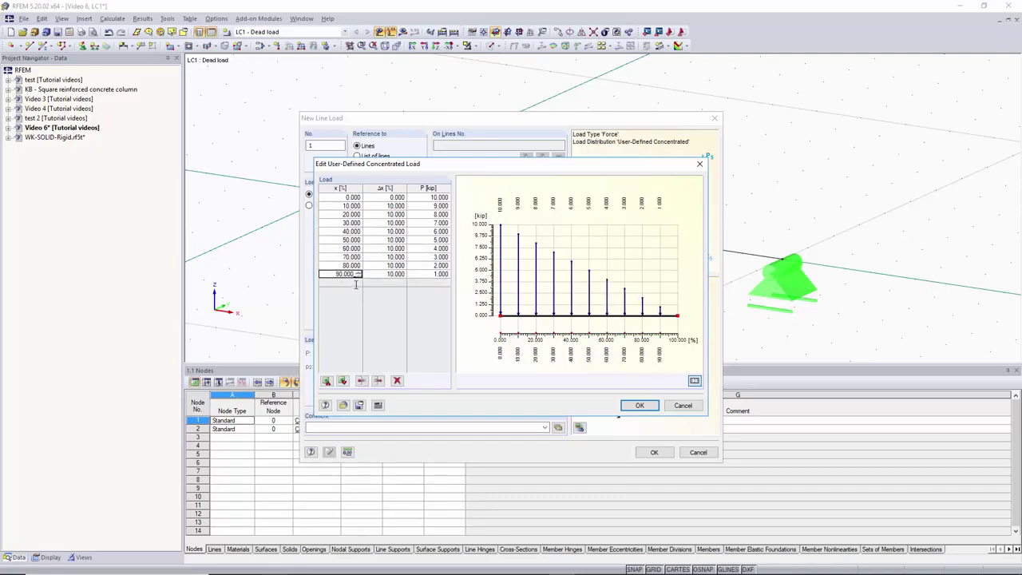
pyautogui.click(356, 282)
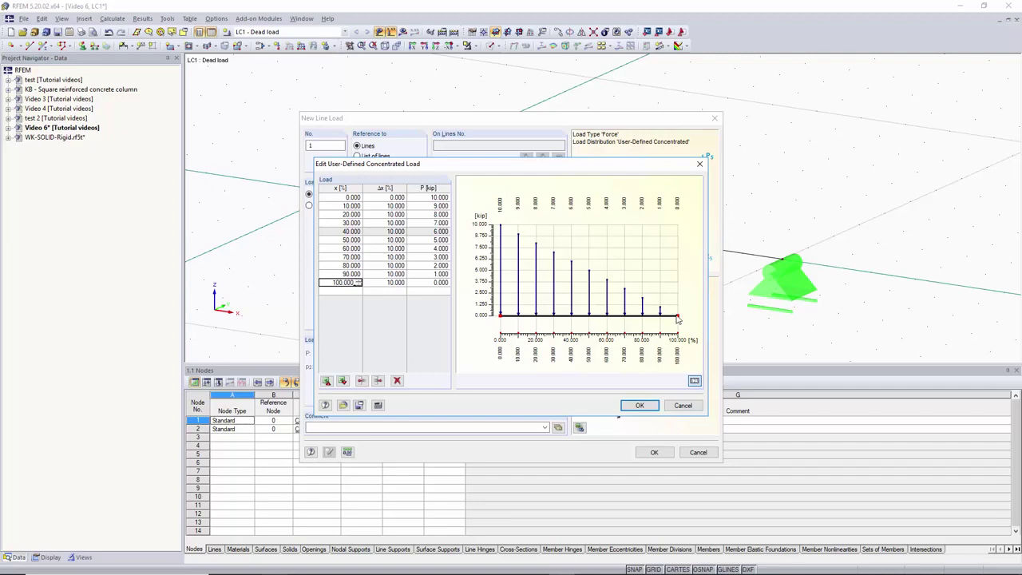
pyautogui.press('Down')
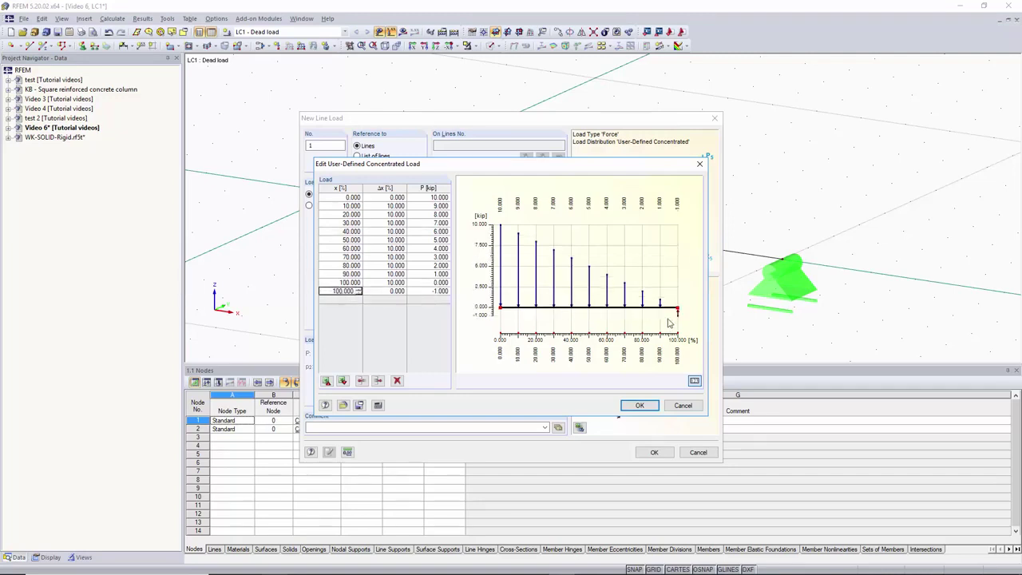
pyautogui.press('Up')
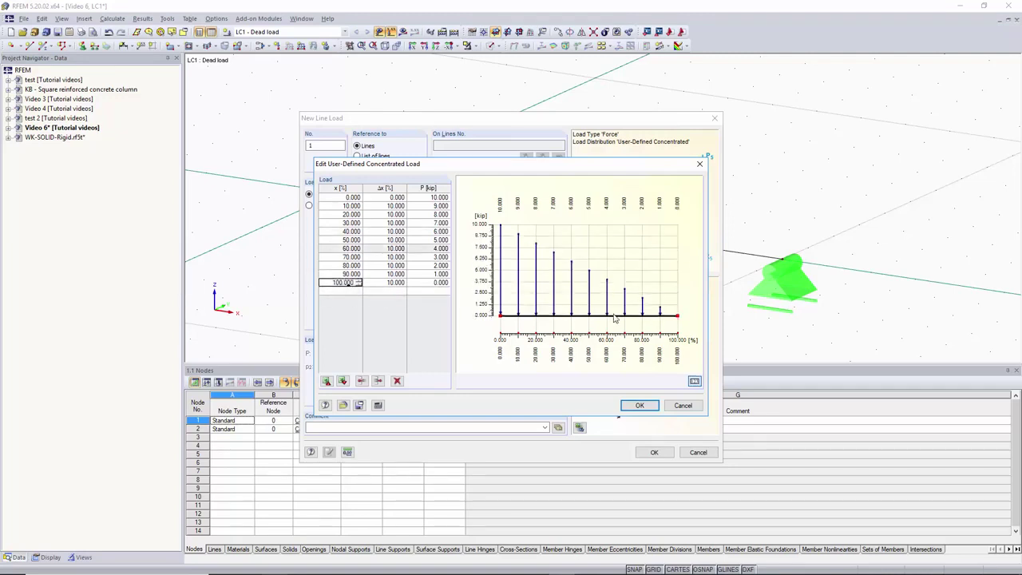
pyautogui.click(640, 405)
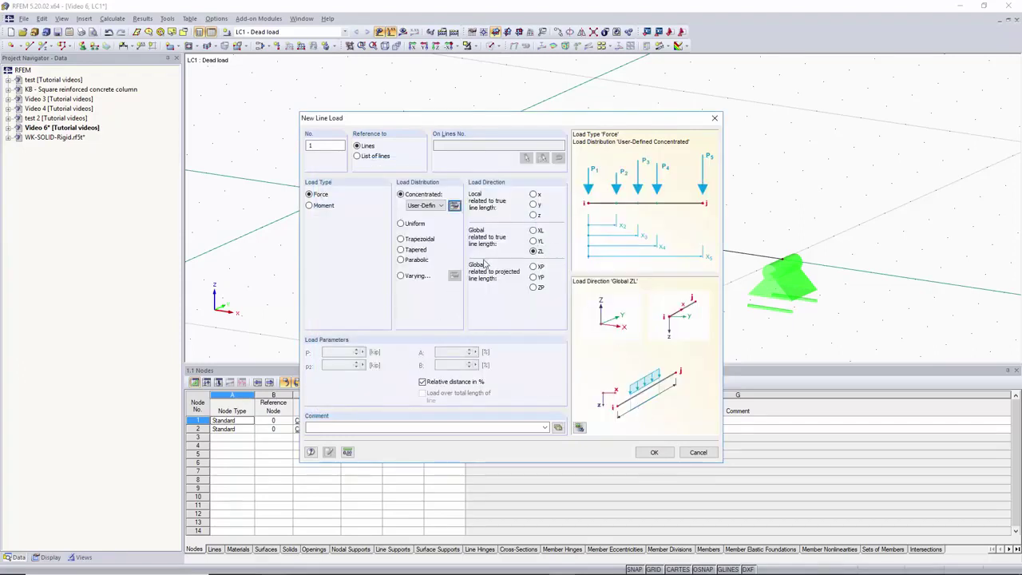
# Step: Apply the user-defined line load to the beam and reopen it for editing
pyautogui.click(654, 451)
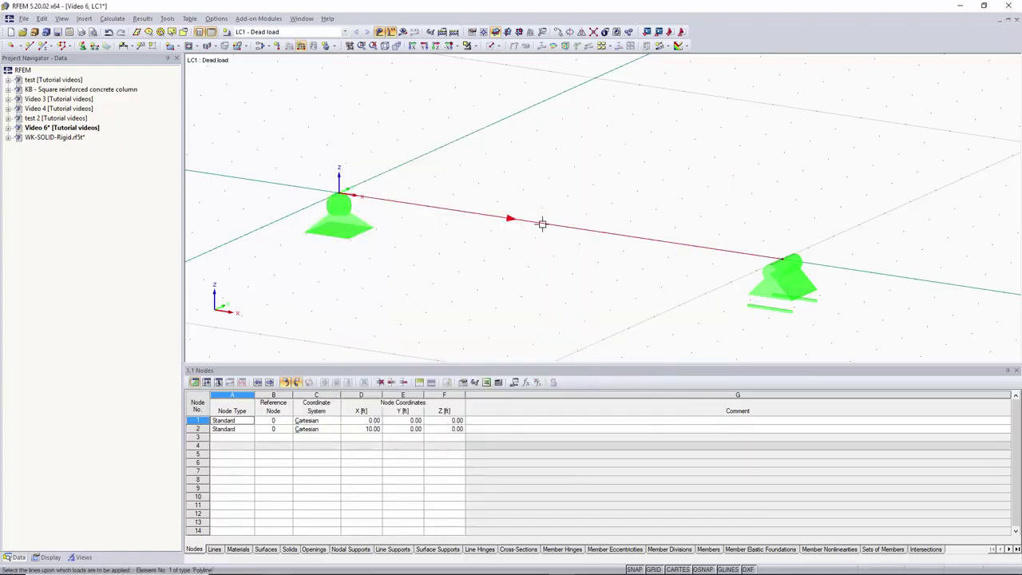
pyautogui.click(542, 224)
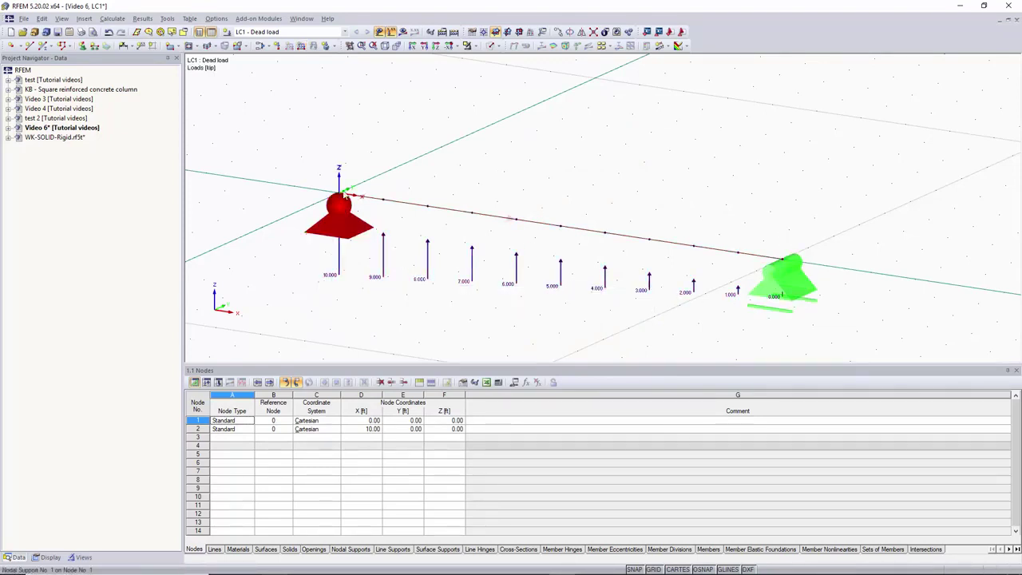
pyautogui.doubleClick(334, 277)
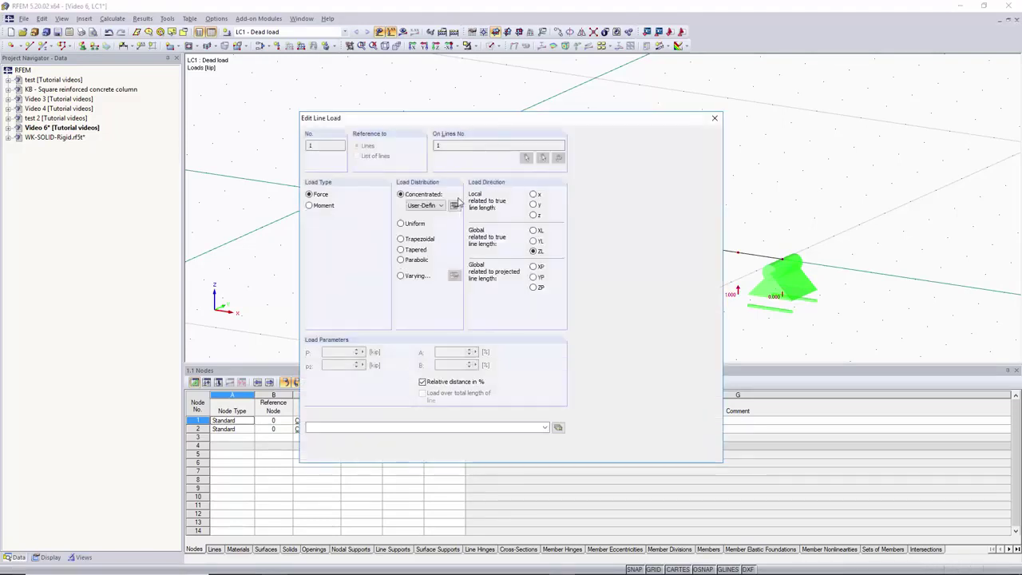
# Step: Make the user-defined loads negative, -10 kip at 0% down to 0 kip at 100%
pyautogui.click(454, 206)
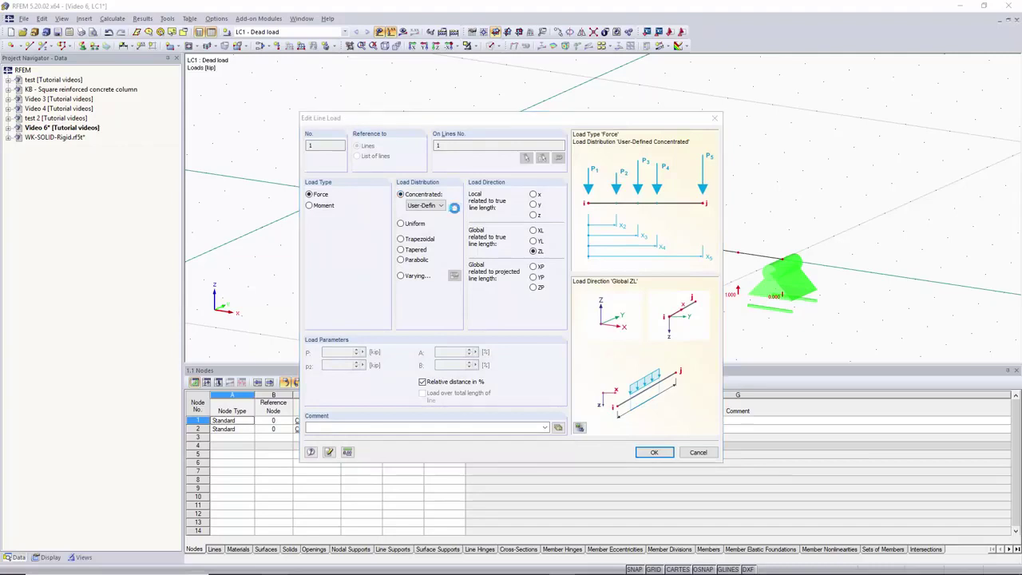
pyautogui.click(336, 206)
pyautogui.click(420, 198)
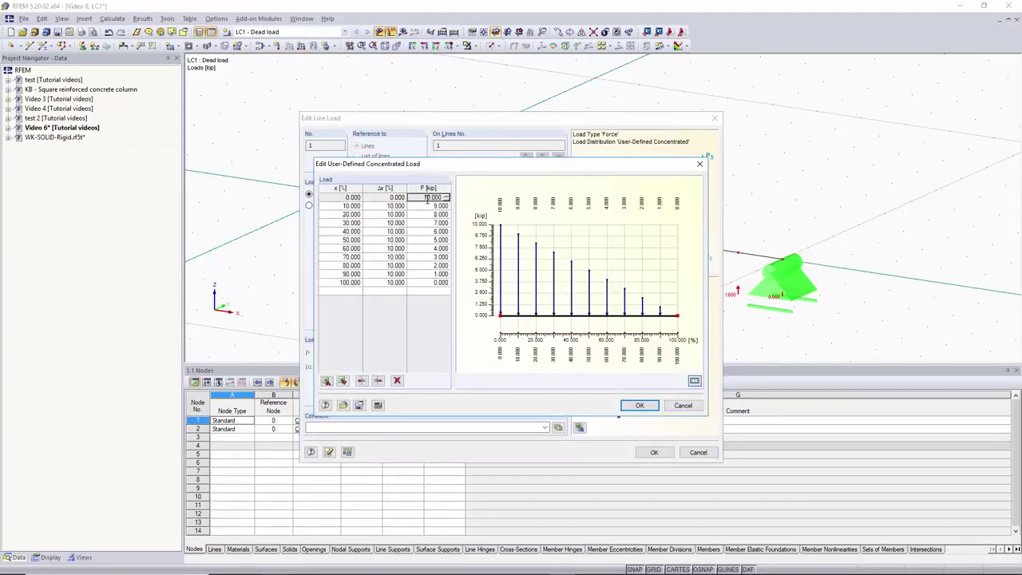
pyautogui.write('-')
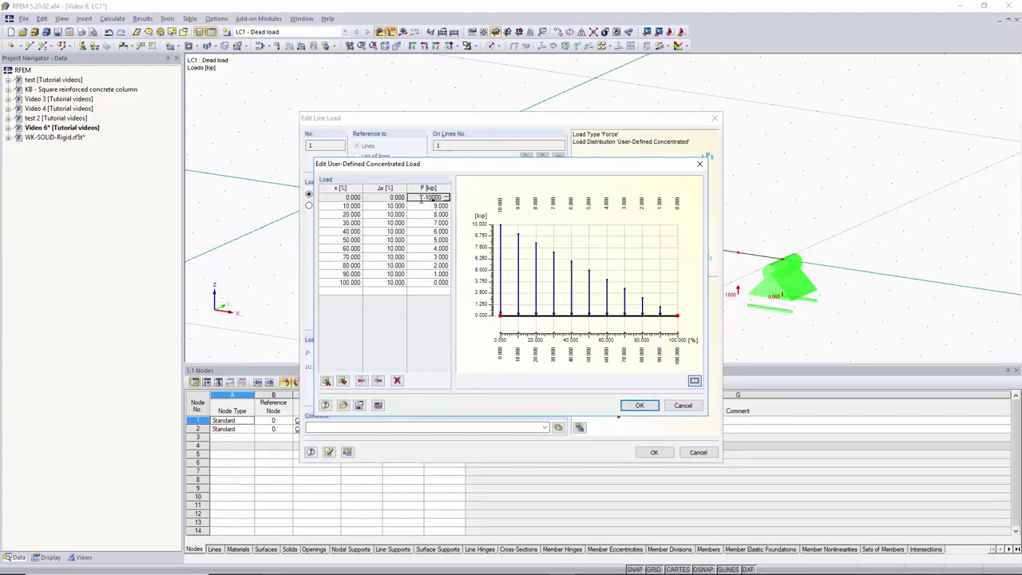
pyautogui.moveTo(351, 207); pyautogui.dragTo(327, 298)
pyautogui.press('Delete')
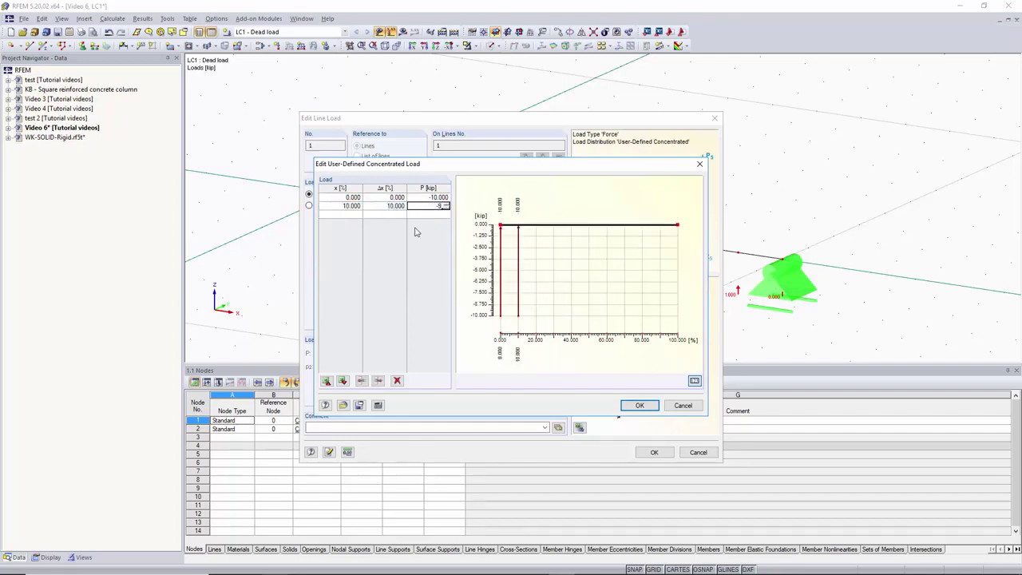
pyautogui.click(352, 215)
pyautogui.click(352, 223)
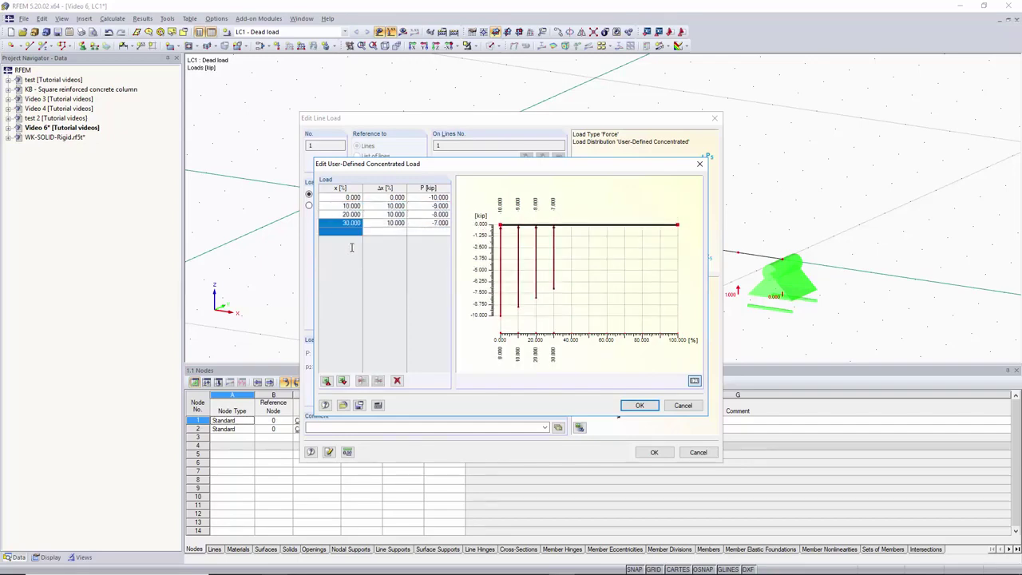
pyautogui.press('Down')
pyautogui.press('Down')
pyautogui.press('Down')
pyautogui.press('Down')
pyautogui.press('Down')
pyautogui.press('Down')
pyautogui.press('Down')
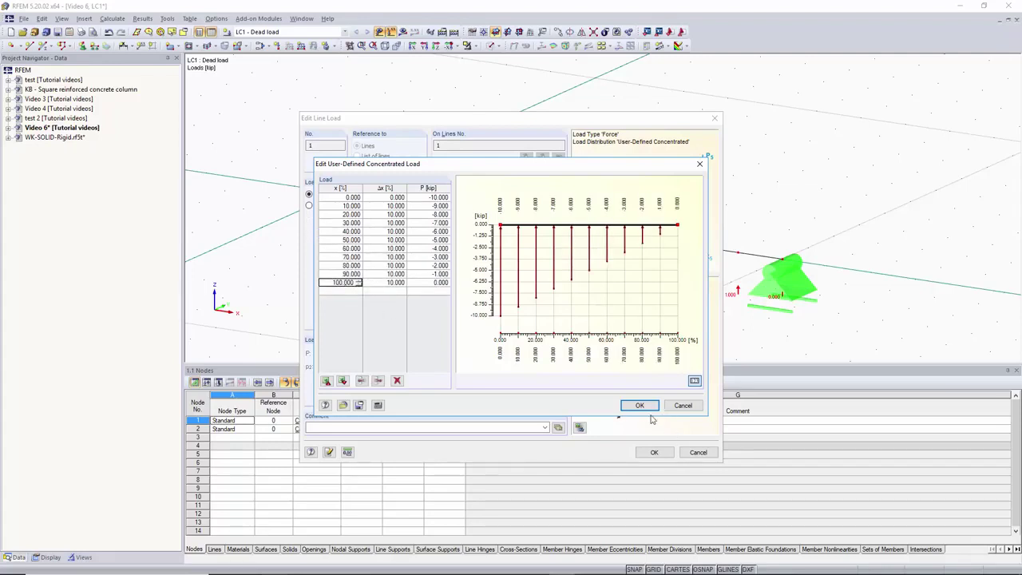
pyautogui.click(641, 405)
pyautogui.click(653, 451)
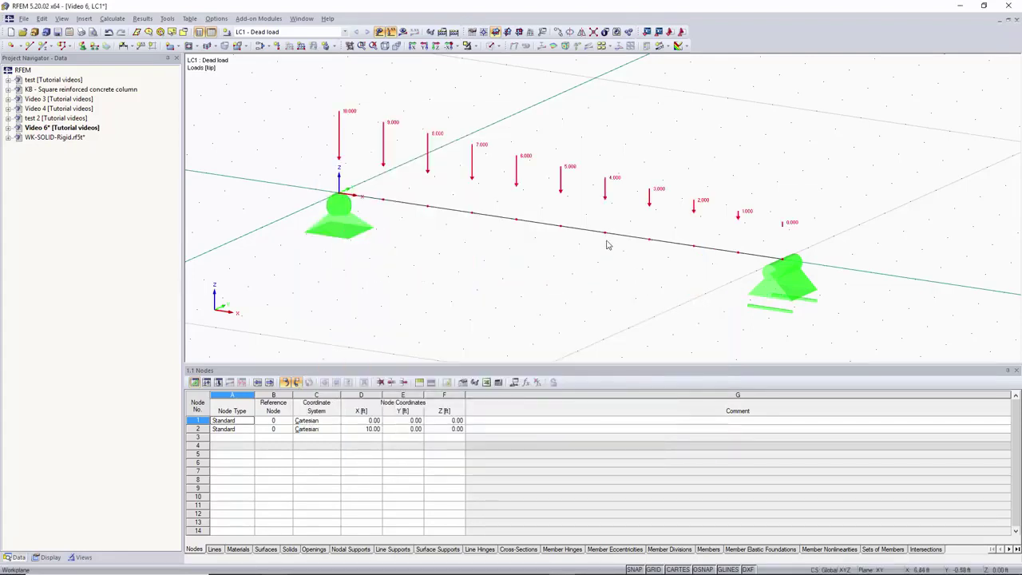